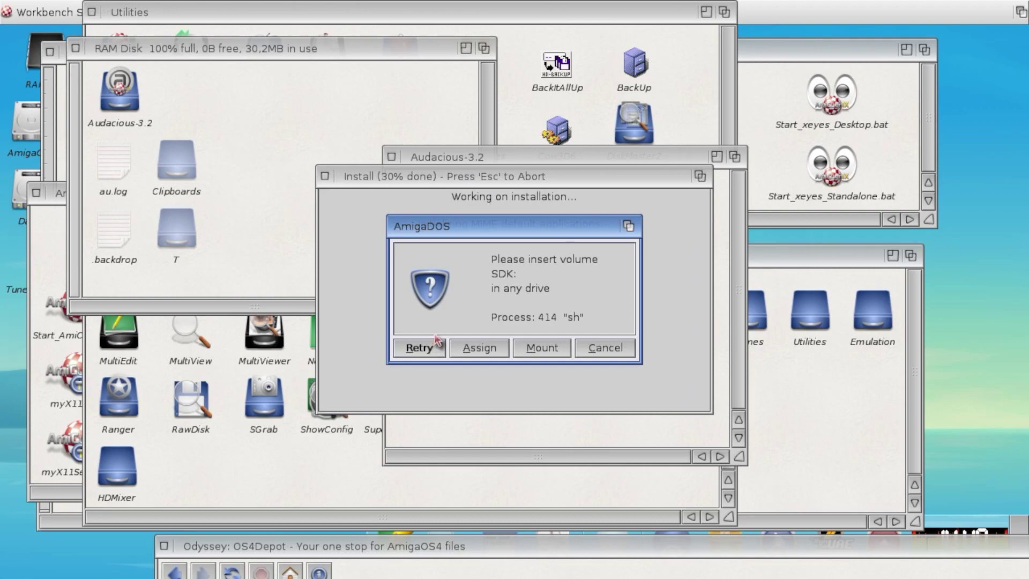
{"action": "left_click", "coordinate": [479, 349]}
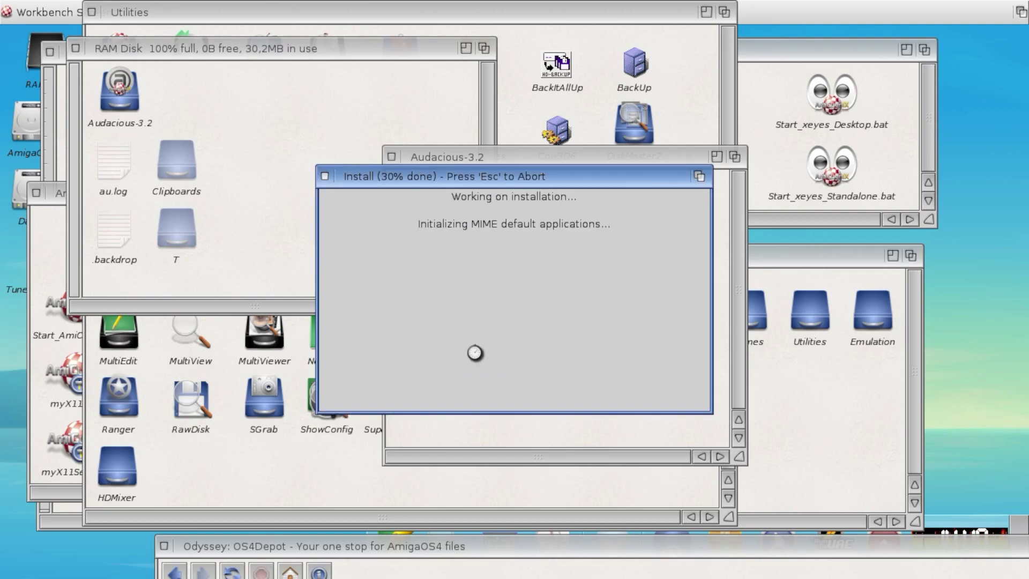
{"action": "left_click", "coordinate": [449, 454]}
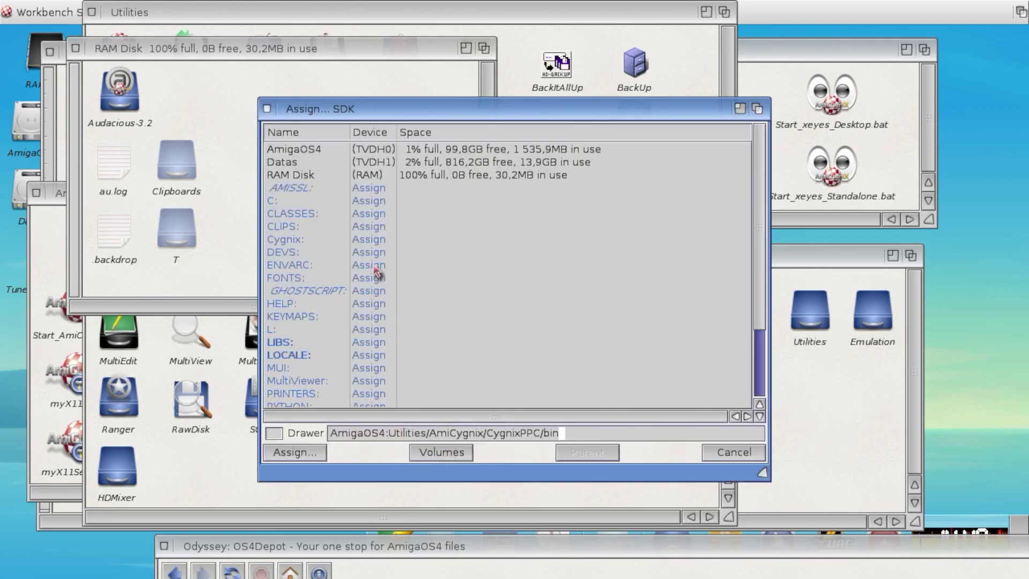
{"action": "double_click", "coordinate": [321, 150]}
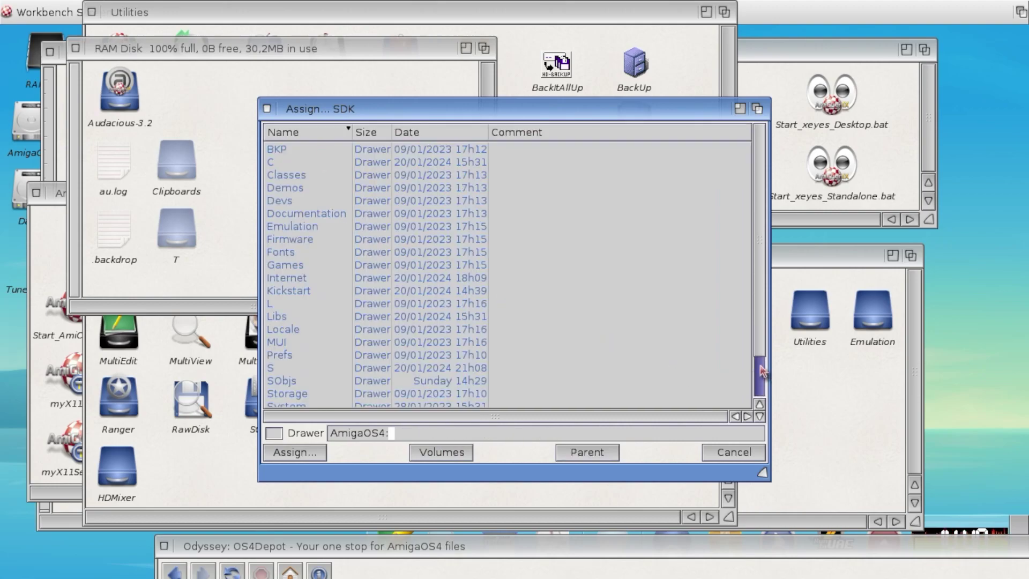
{"action": "scroll", "coordinate": [762, 372], "scroll_direction": "down", "scroll_amount": 2}
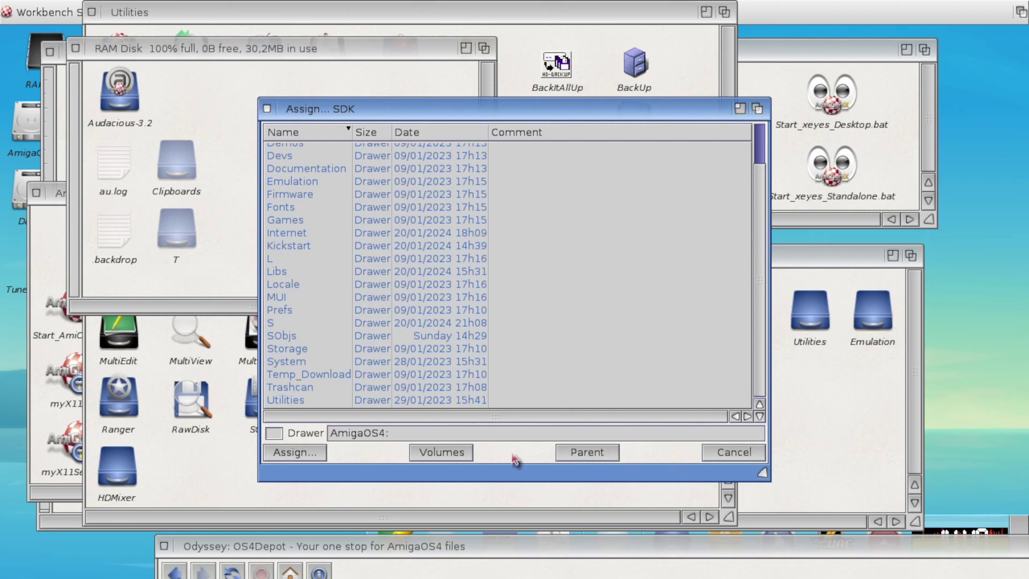
{"action": "left_click", "coordinate": [461, 453]}
{"action": "double_click", "coordinate": [310, 151]}
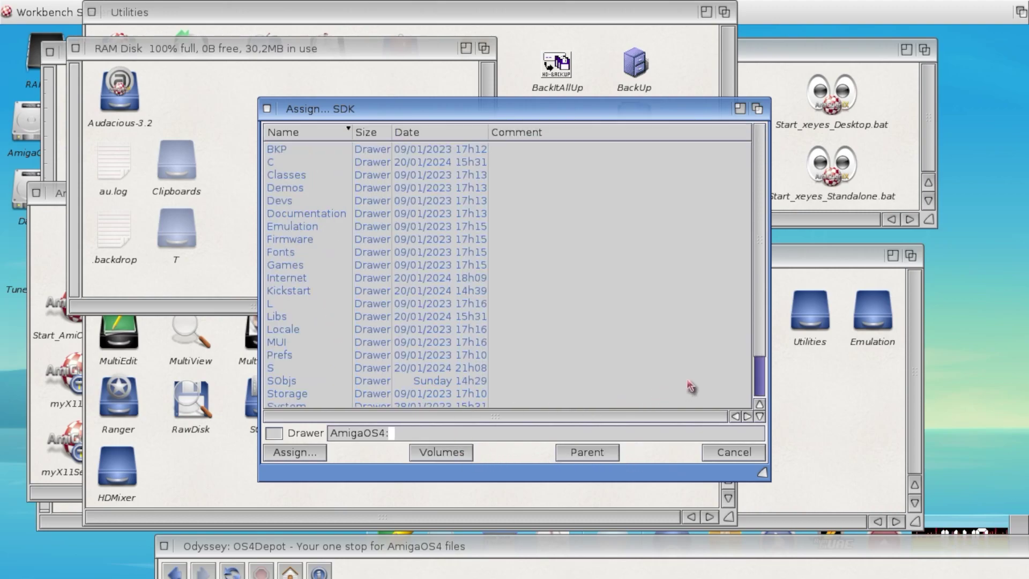
{"action": "left_click", "coordinate": [759, 378]}
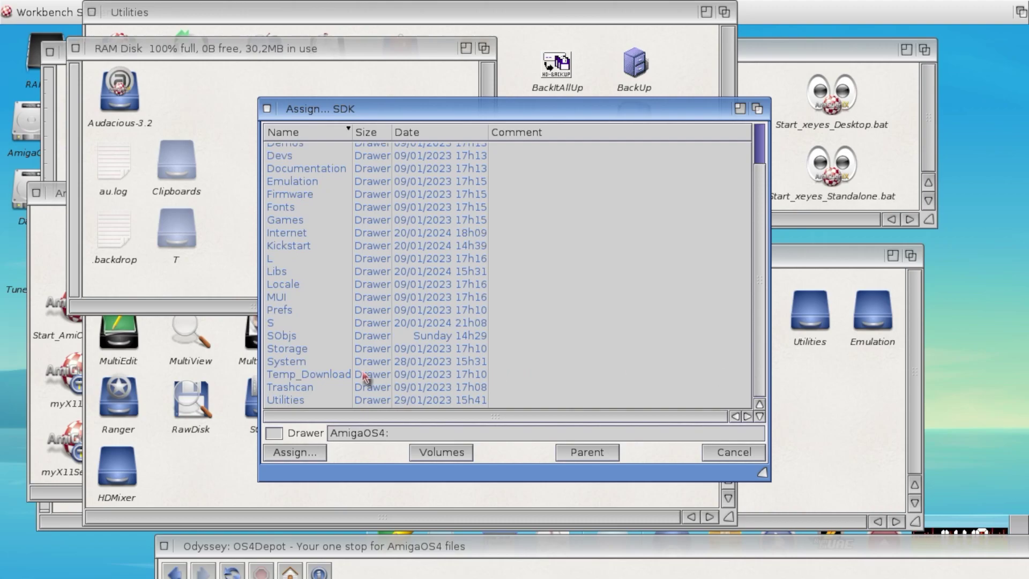
{"action": "double_click", "coordinate": [320, 401]}
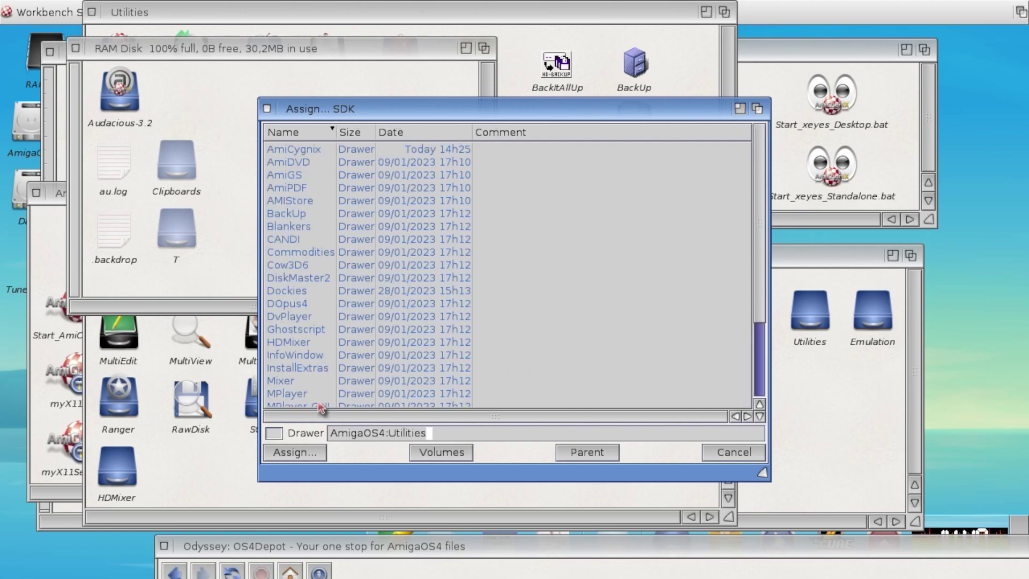
{"action": "left_click", "coordinate": [759, 344]}
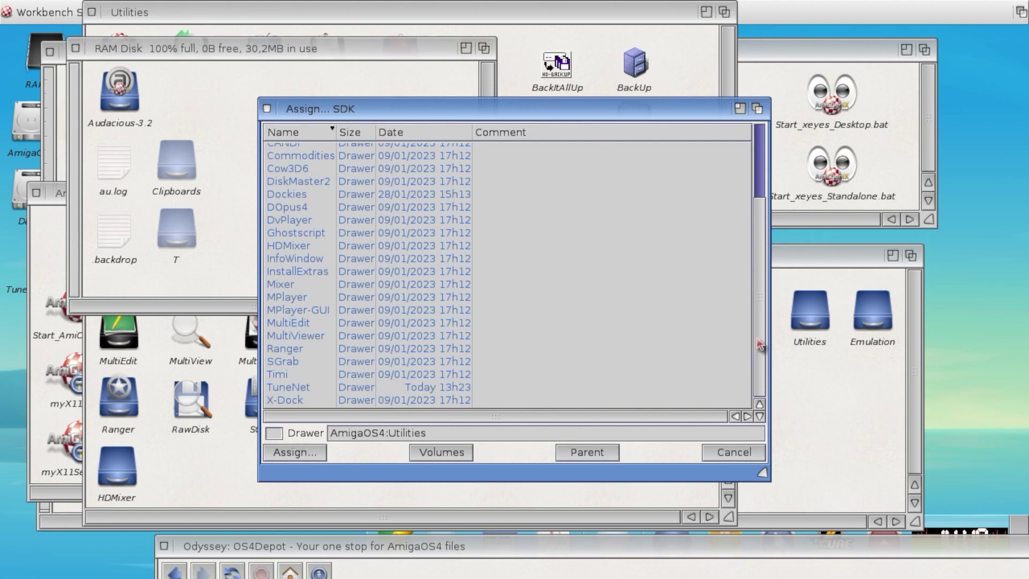
{"action": "left_click", "coordinate": [729, 453]}
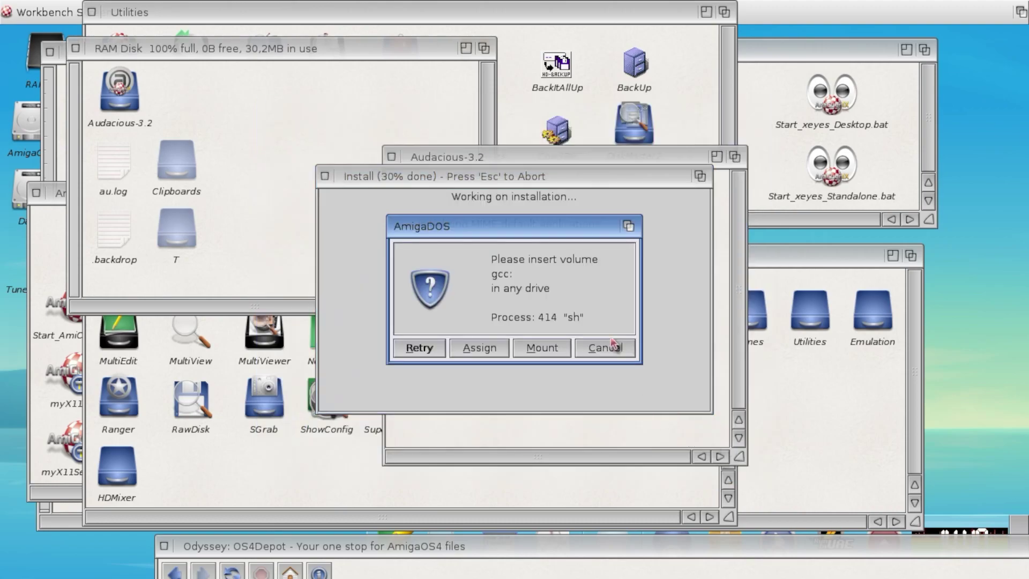
- Cancel the repeated requests for the missing gcc: volume during the MIME default applications setup
{"action": "left_click", "coordinate": [605, 348]}
{"action": "left_click", "coordinate": [604, 348]}
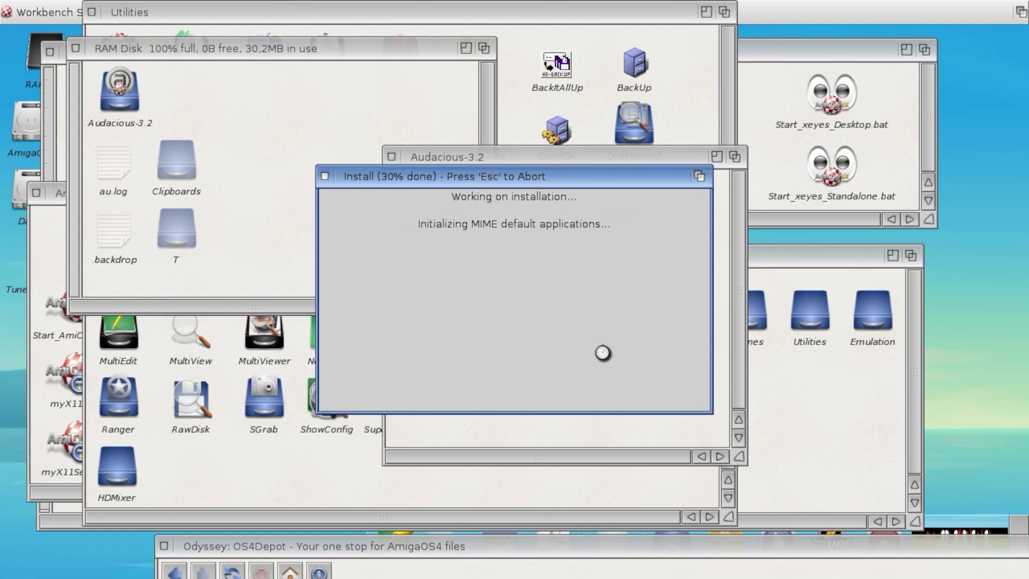
{"action": "left_click", "coordinate": [604, 350]}
{"action": "left_click", "coordinate": [602, 350]}
{"action": "left_click", "coordinate": [602, 351]}
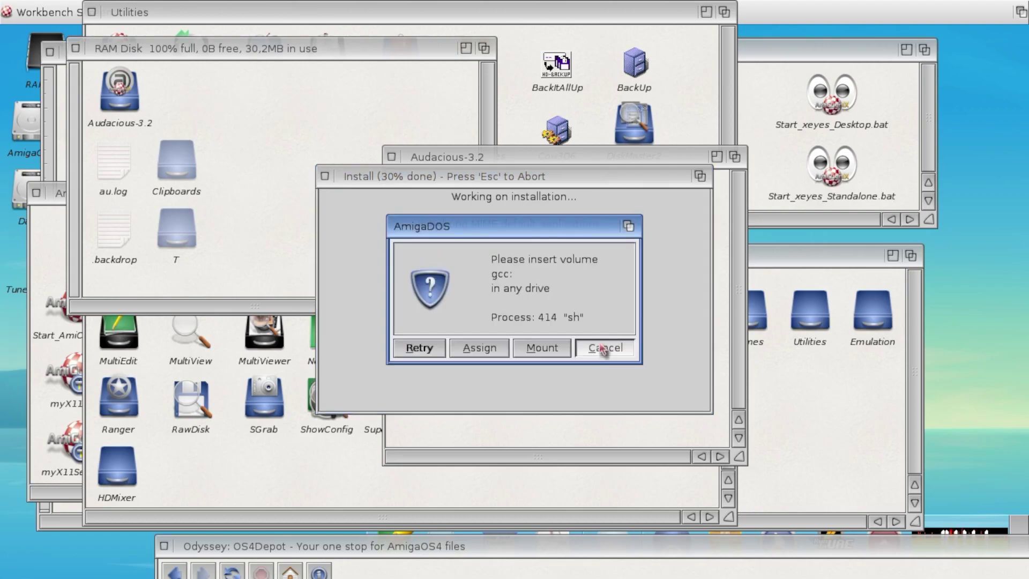
{"action": "left_click", "coordinate": [602, 348]}
{"action": "left_click", "coordinate": [595, 348]}
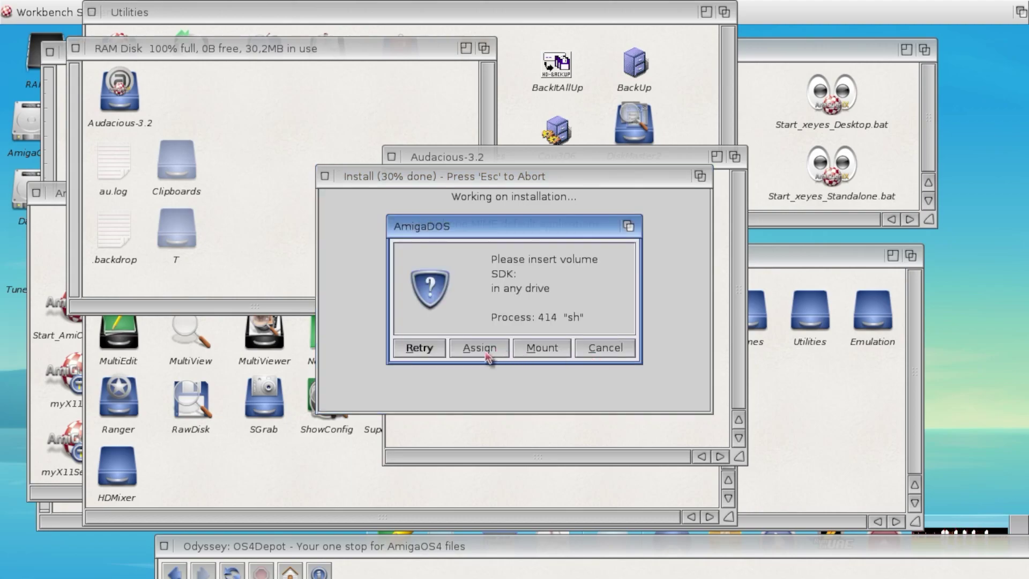
{"action": "left_click", "coordinate": [483, 351]}
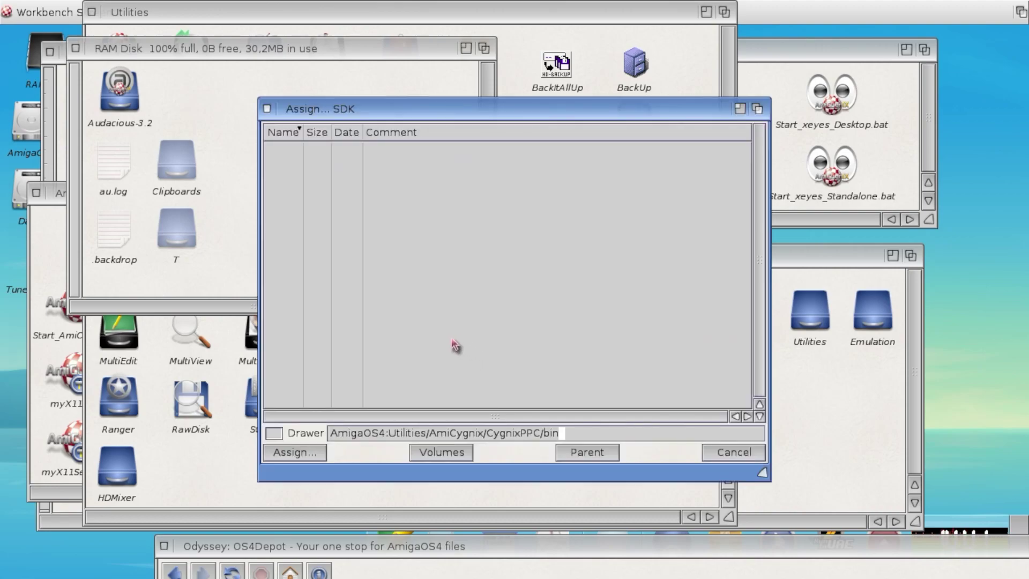
{"action": "left_click", "coordinate": [439, 451]}
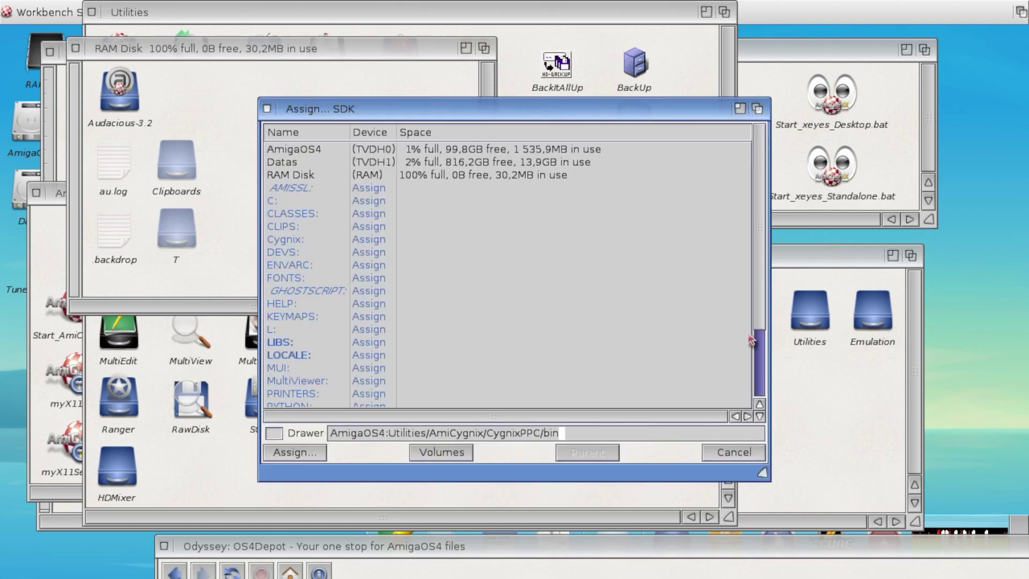
{"action": "scroll", "coordinate": [757, 340], "scroll_direction": "down", "scroll_amount": 1}
{"action": "scroll", "coordinate": [756, 340], "scroll_direction": "up", "scroll_amount": 1}
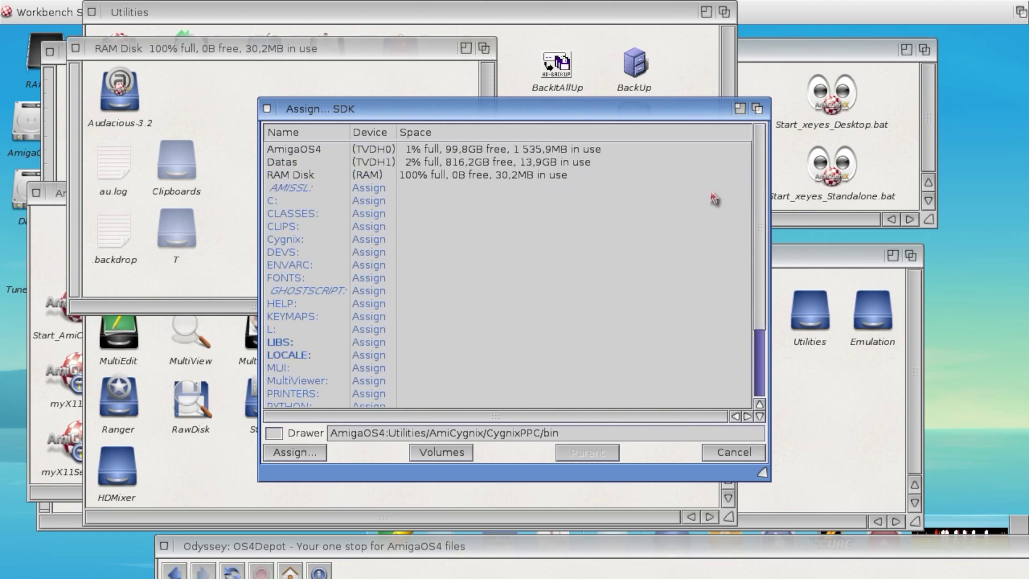
{"action": "left_click", "coordinate": [337, 153]}
{"action": "double_click", "coordinate": [339, 153]}
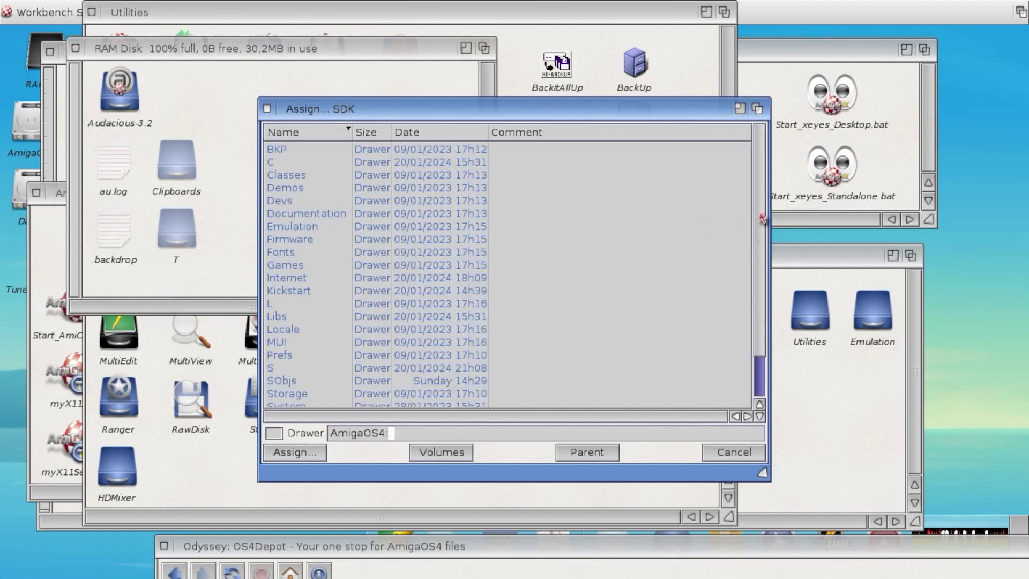
{"action": "scroll", "coordinate": [760, 280], "scroll_direction": "down", "scroll_amount": 2}
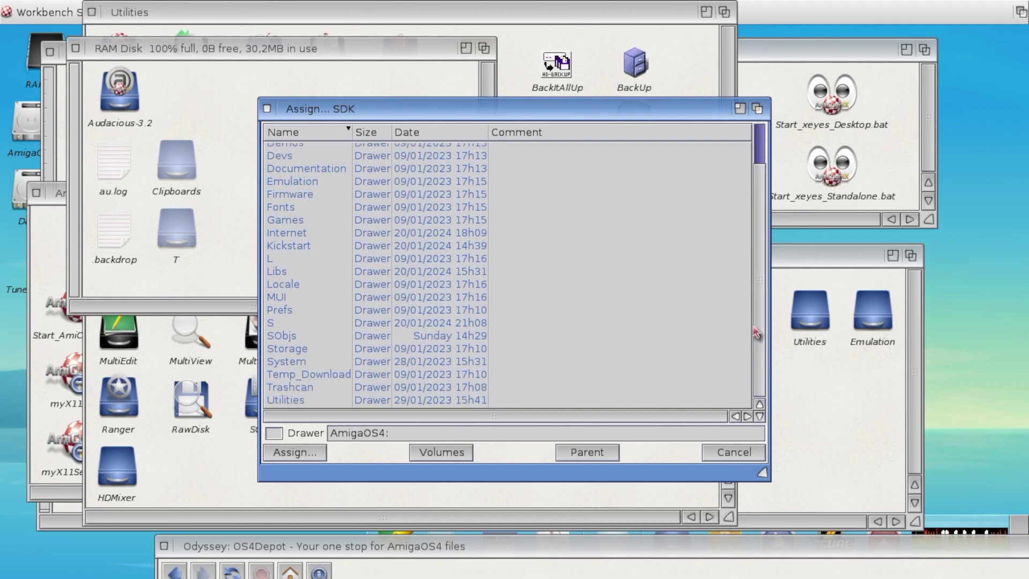
{"action": "left_click", "coordinate": [730, 451]}
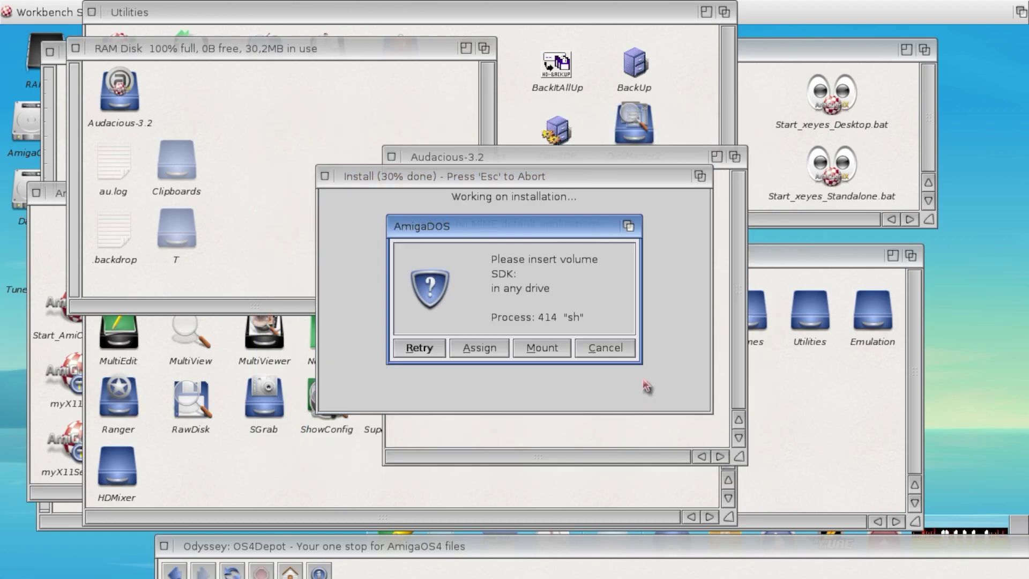
- Assign the missing SDK: volume to RAM Disk: and gcc: to AmigaOS4:Utilities/AmiCygnix/CygnixPPC/bin
{"action": "left_click", "coordinate": [506, 349]}
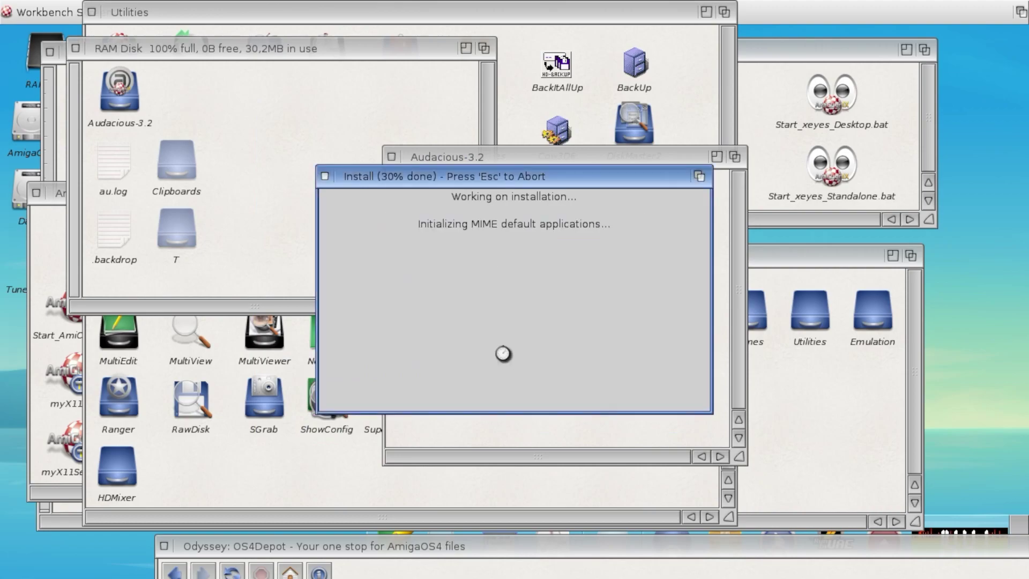
{"action": "left_click", "coordinate": [438, 452]}
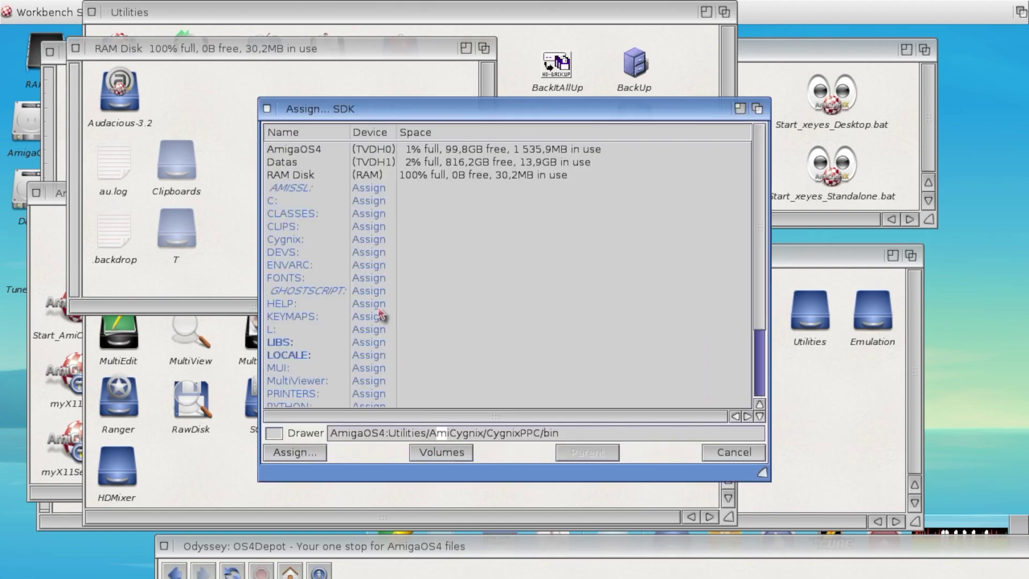
{"action": "double_click", "coordinate": [312, 175]}
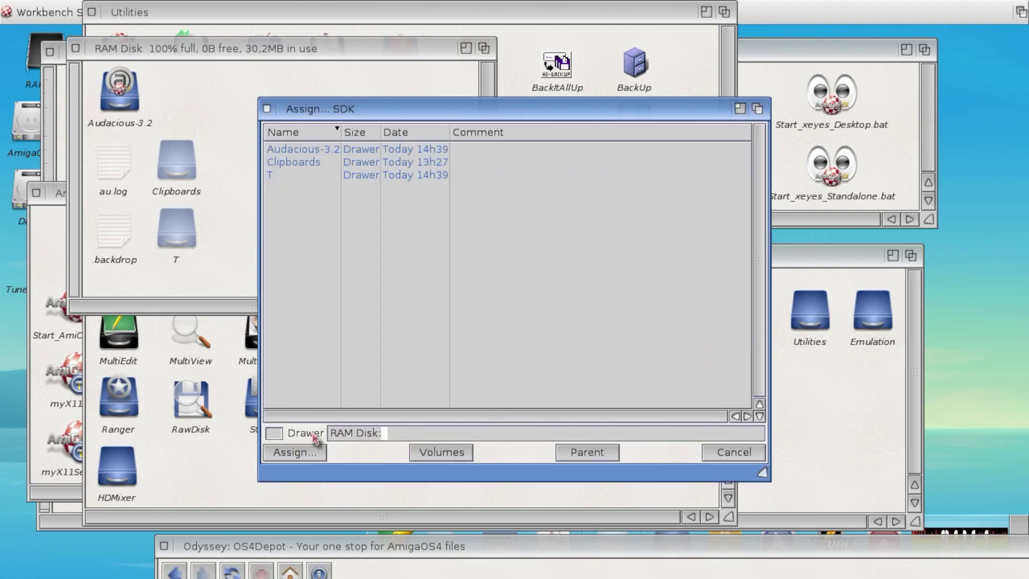
{"action": "left_click", "coordinate": [295, 452]}
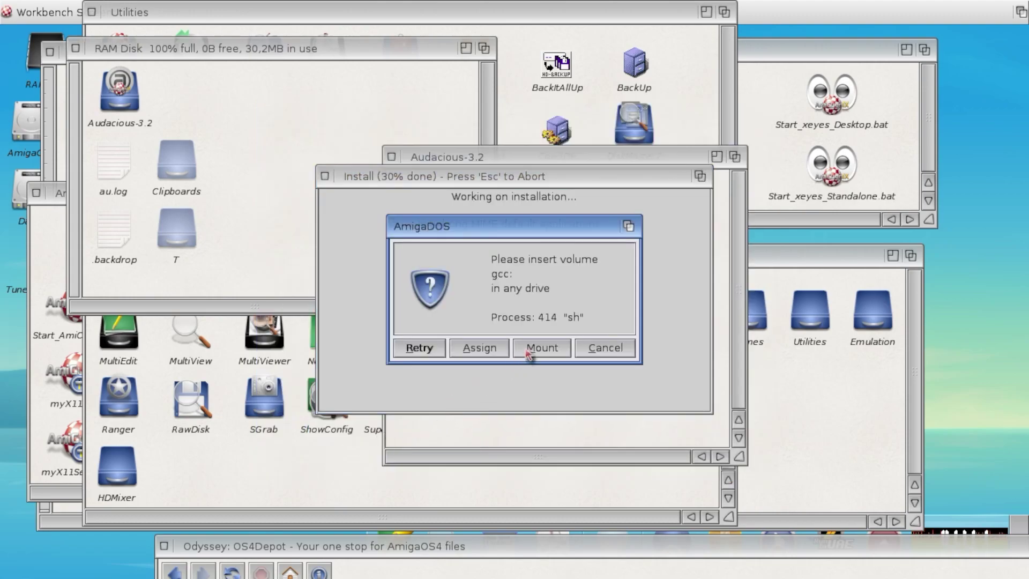
{"action": "left_click", "coordinate": [492, 348]}
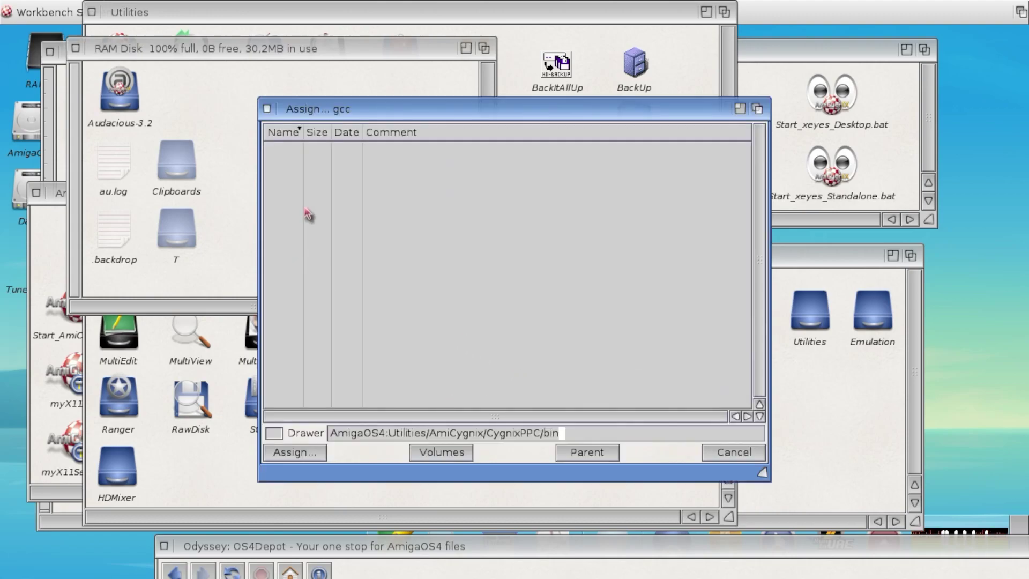
{"action": "left_click", "coordinate": [301, 452]}
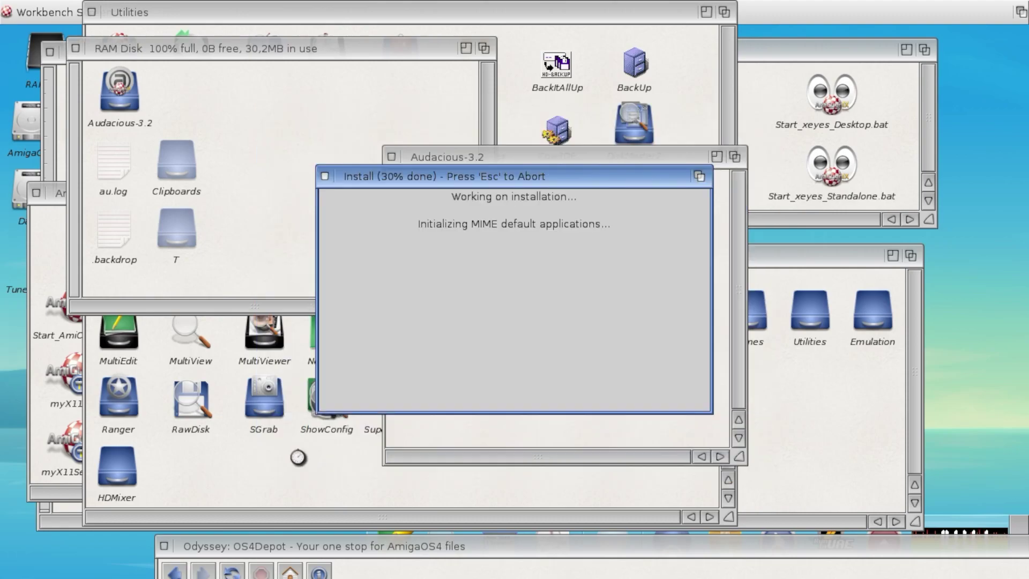
- Decline placing an icon on the desktop and finish the Audacious 3.2 installer
{"action": "left_click", "coordinate": [535, 384]}
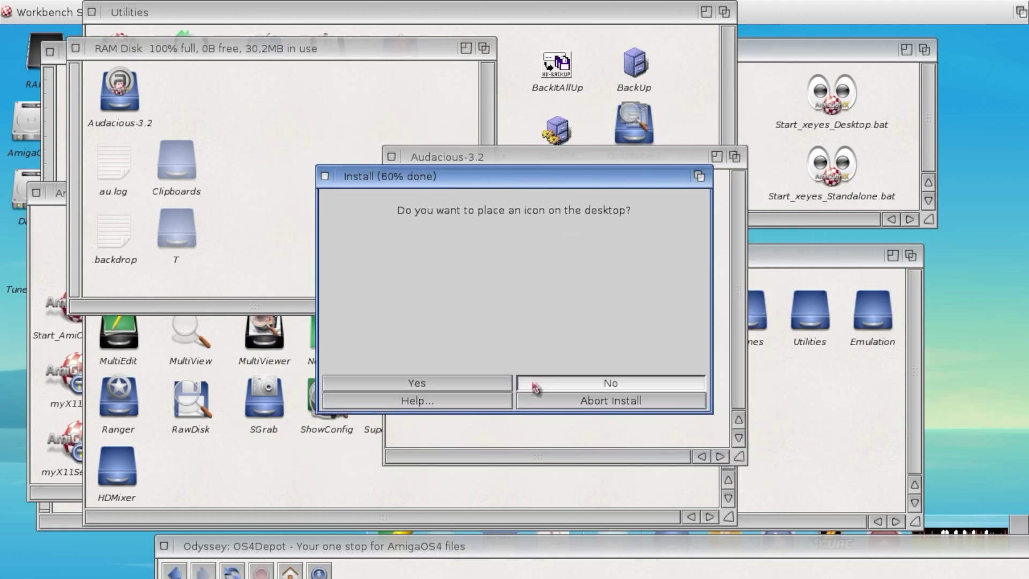
{"action": "left_click", "coordinate": [468, 401]}
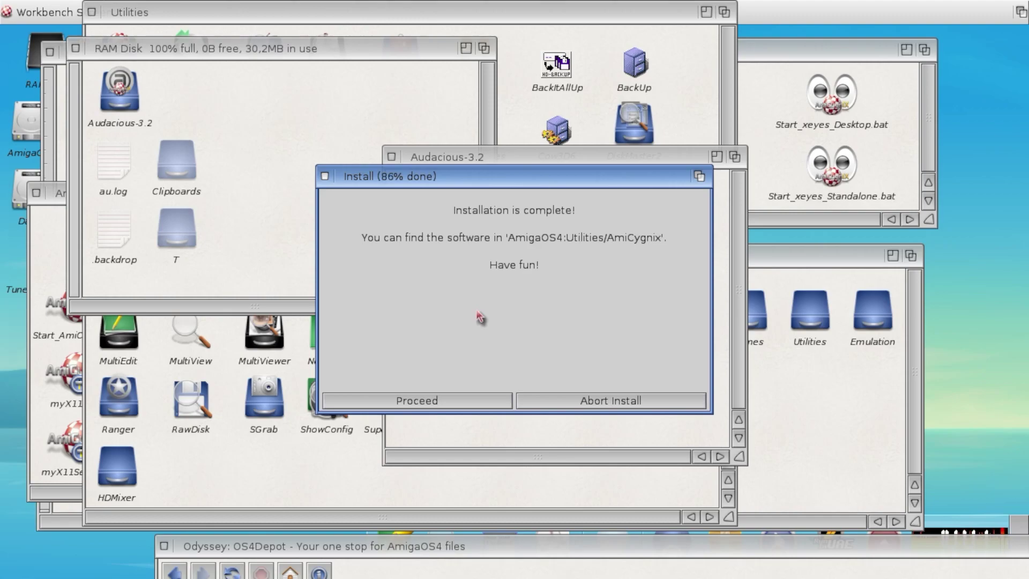
{"action": "left_click", "coordinate": [444, 406]}
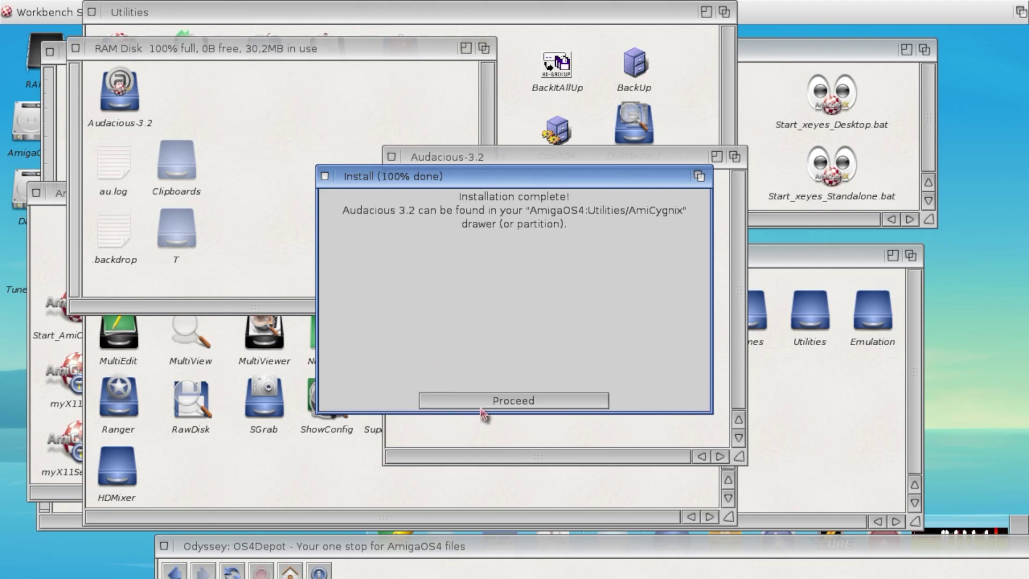
{"action": "left_click", "coordinate": [499, 404]}
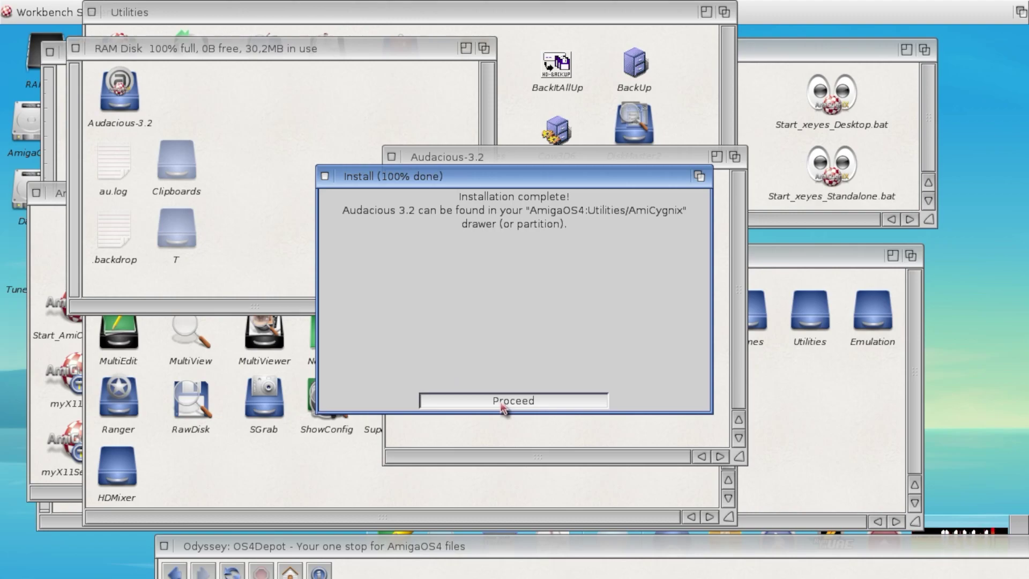
{"action": "left_click", "coordinate": [504, 403]}
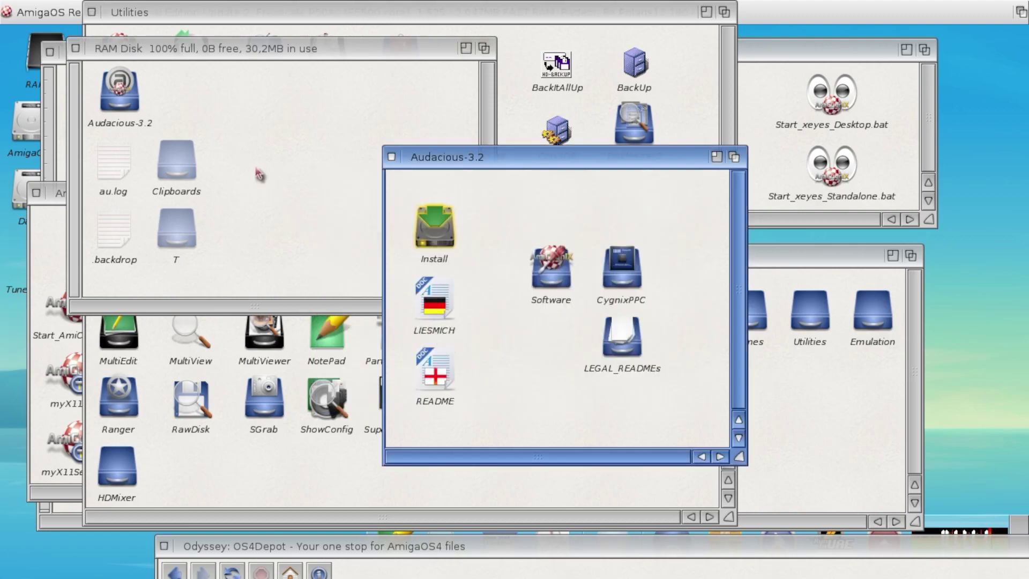
- Move the RAM Disk window off the Utilities icons, then open the AmiCygnix drawer and enlarge its window
{"action": "left_click_drag", "start_coordinate": [185, 47], "coordinate": [409, 194]}
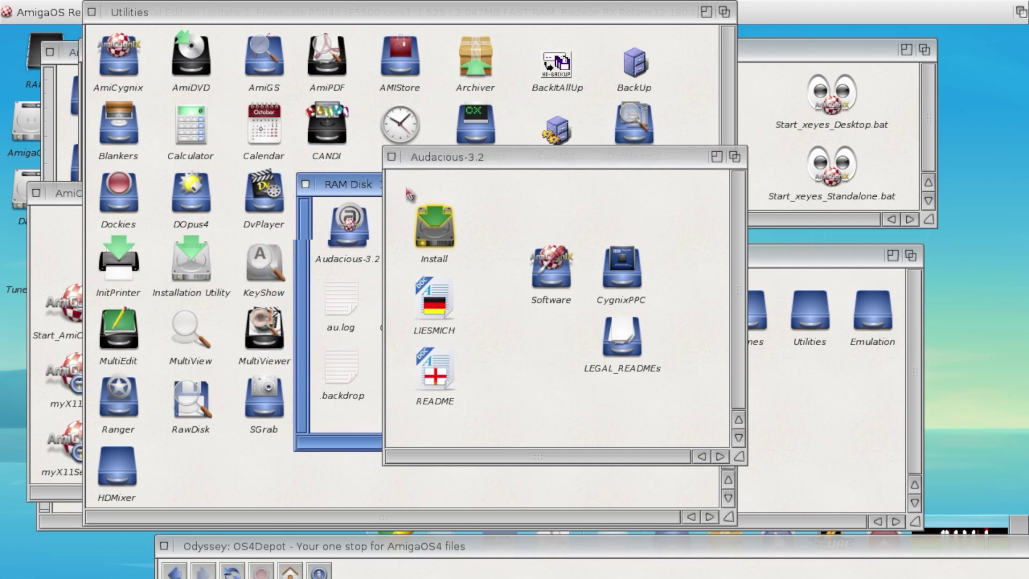
{"action": "double_click", "coordinate": [119, 59]}
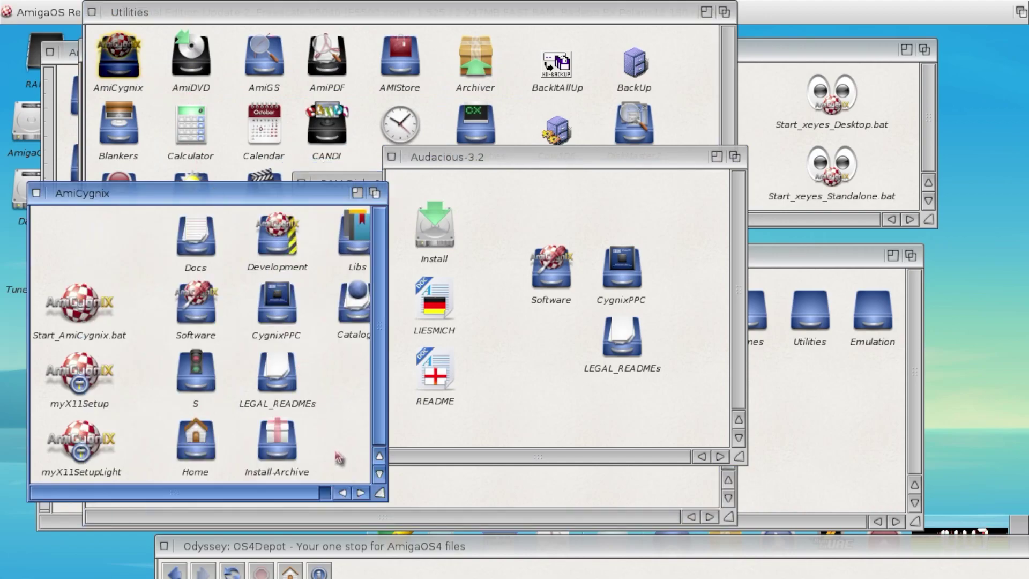
{"action": "left_click_drag", "start_coordinate": [381, 493], "coordinate": [589, 534]}
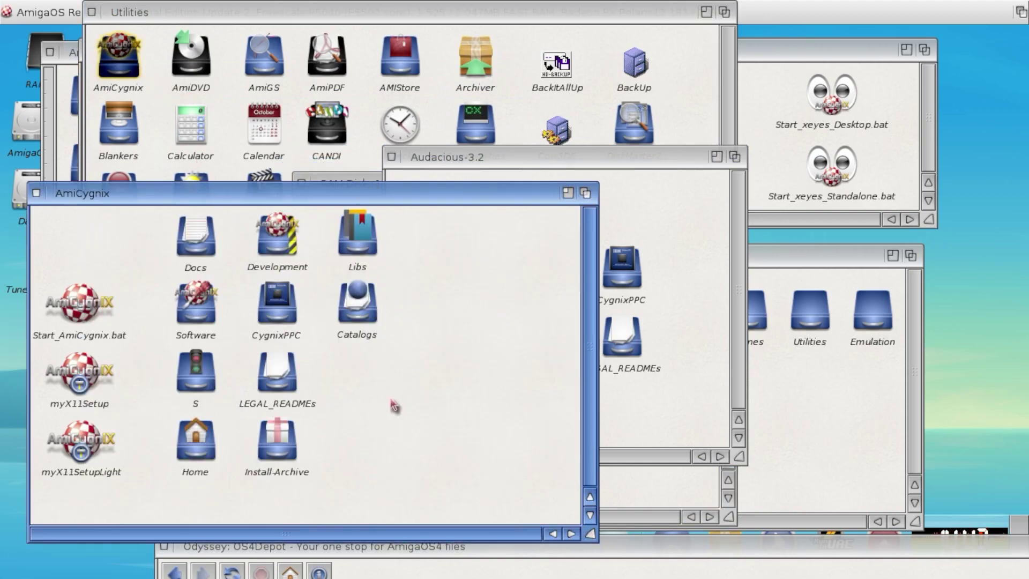
- Open the CygnixPPC drawer inside the AmiCygnix drawer
{"action": "right_click", "coordinate": [110, 6]}
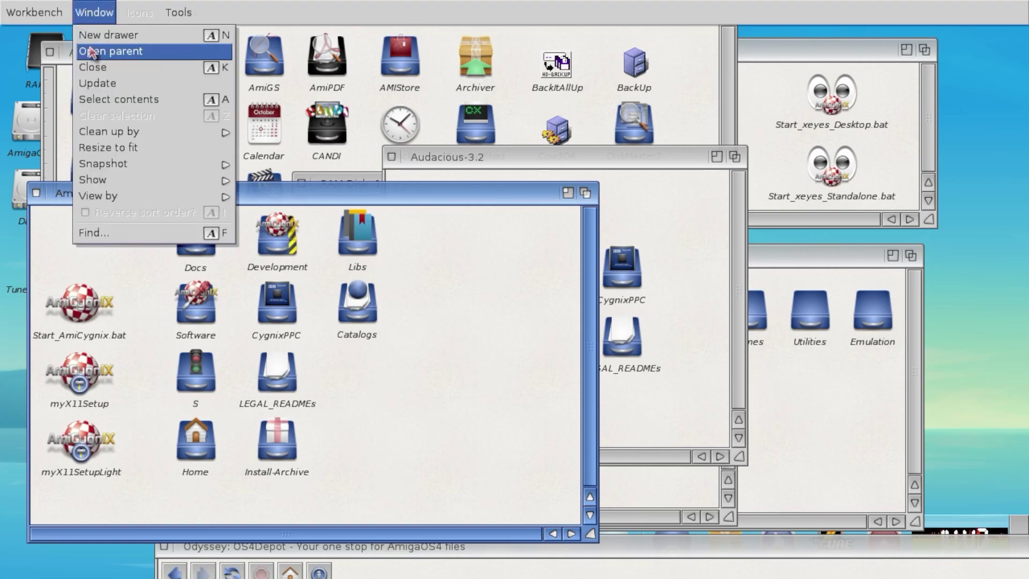
{"action": "left_click", "coordinate": [115, 62]}
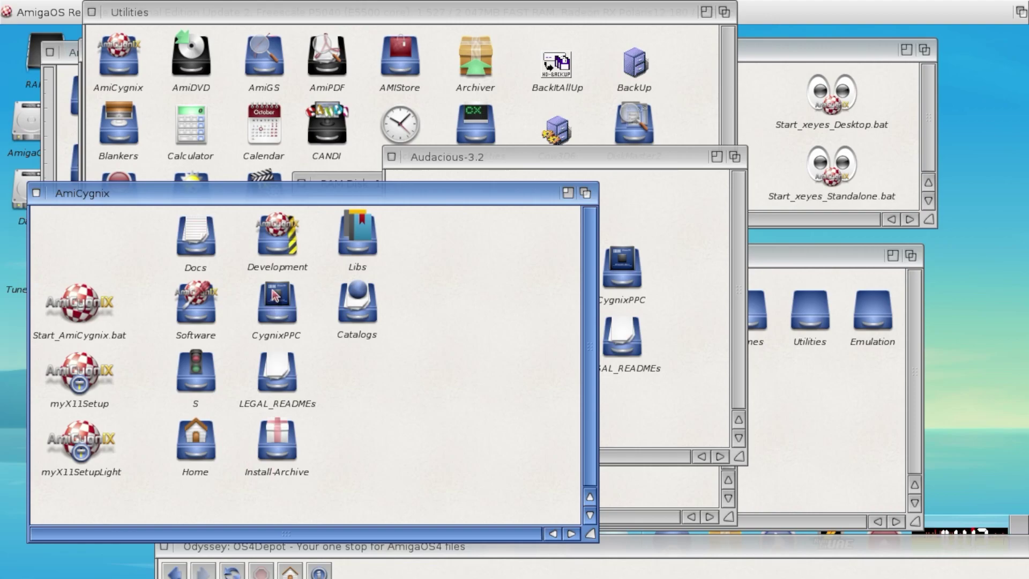
{"action": "double_click", "coordinate": [275, 296]}
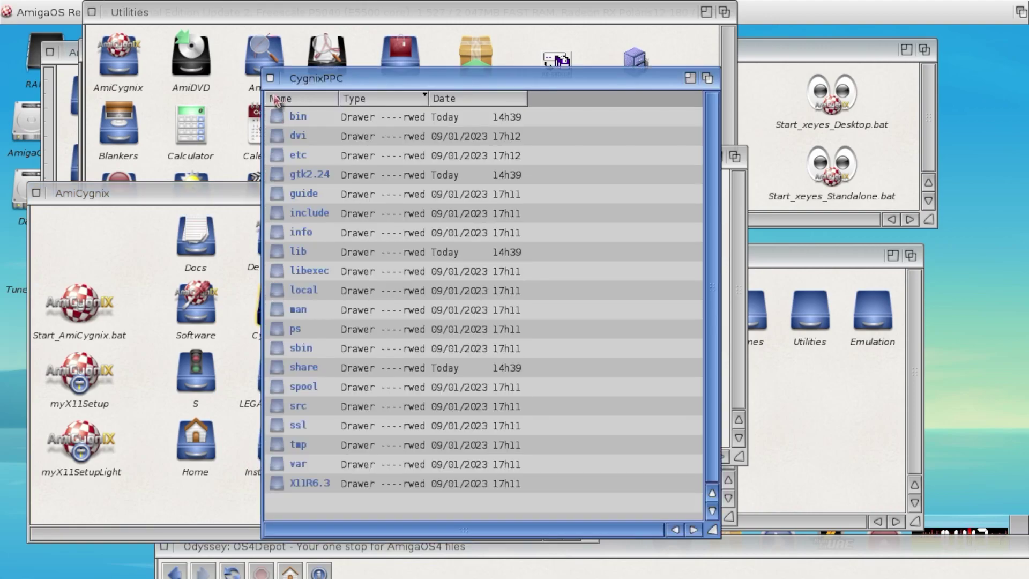
- Open the Audacious-3.2 drawer in AmiCygnix's Software drawer and launch the standalone Audacious with the offered 1024 x 768 Openbox settings
{"action": "left_click", "coordinate": [271, 78]}
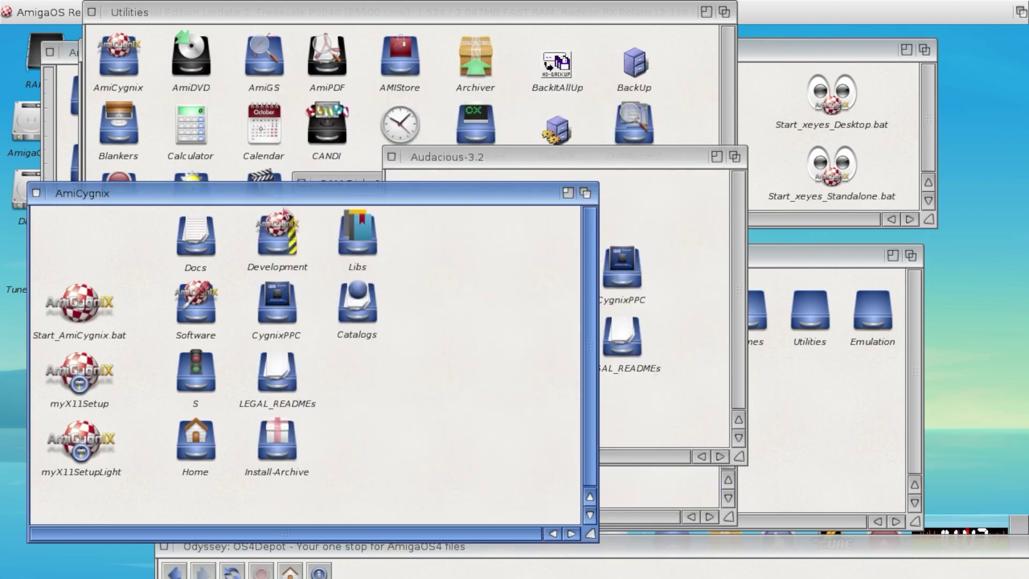
{"action": "double_click", "coordinate": [178, 312]}
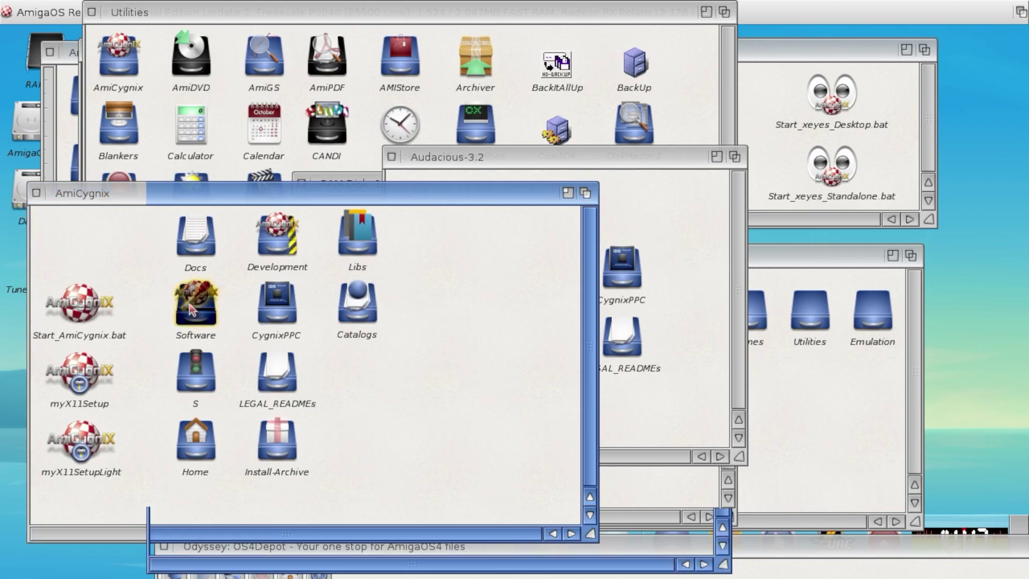
{"action": "double_click", "coordinate": [197, 197]}
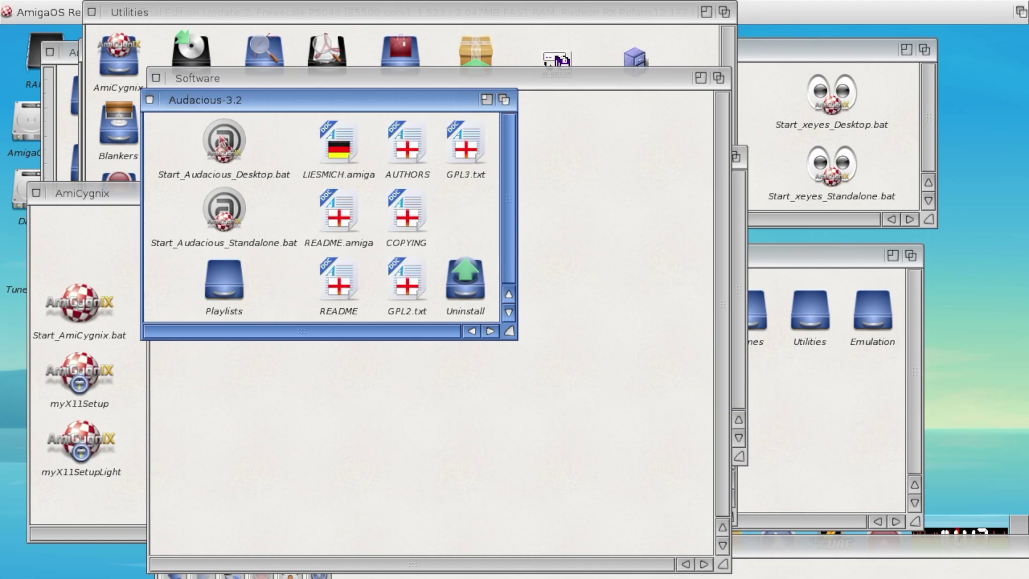
{"action": "double_click", "coordinate": [228, 210]}
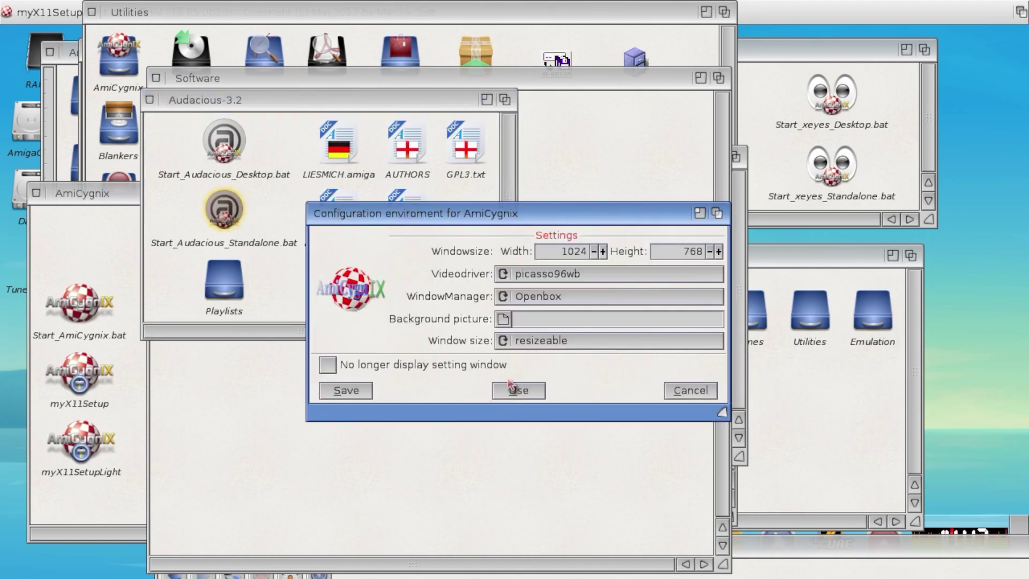
{"action": "left_click", "coordinate": [515, 390]}
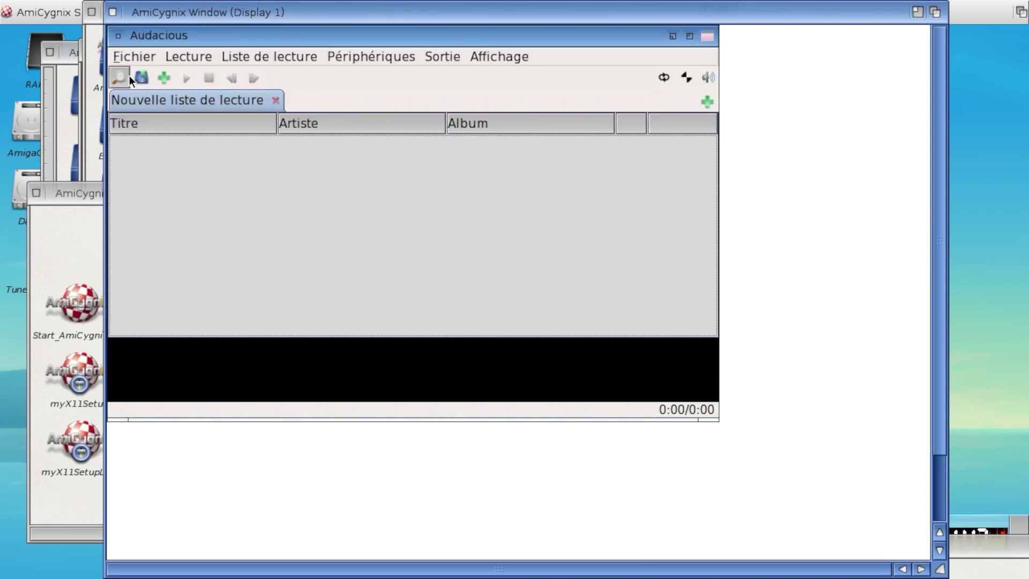
- Open Final_Fantasy_5_Sovitus_OC_ReMix.mp3 from the Music folder on the Datas volume for playback
{"action": "left_click", "coordinate": [142, 81]}
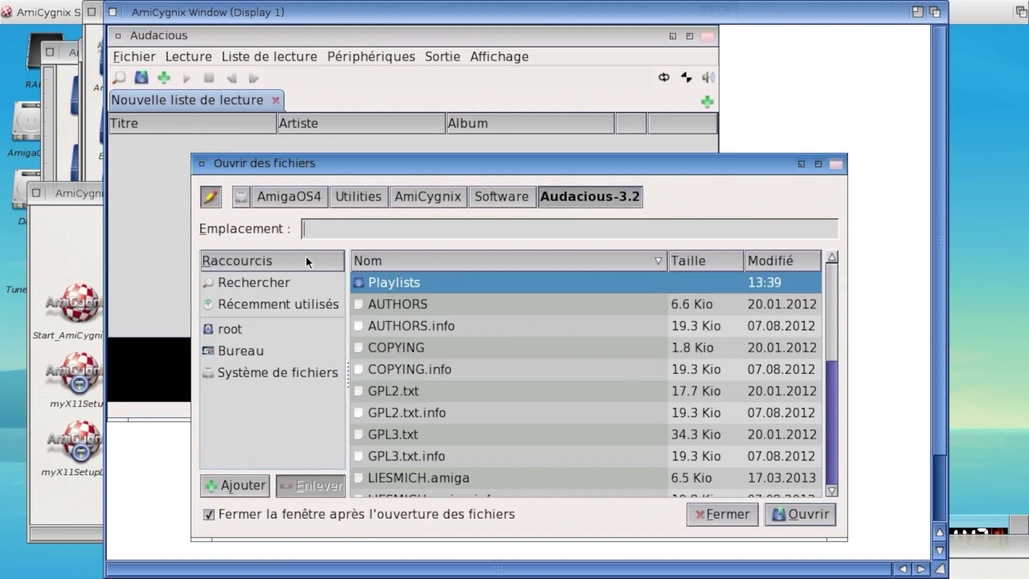
{"action": "left_click", "coordinate": [242, 196]}
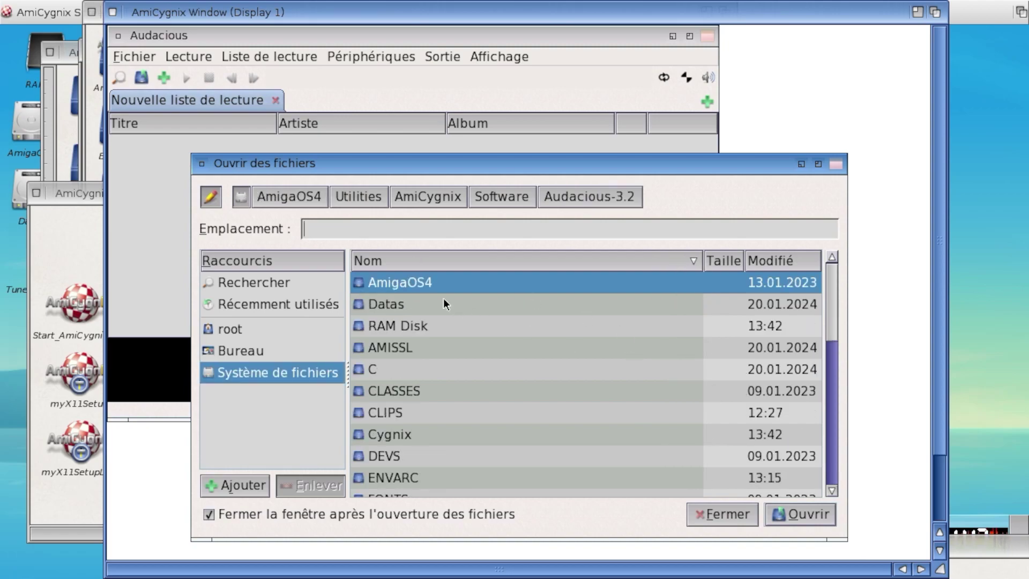
{"action": "double_click", "coordinate": [413, 309]}
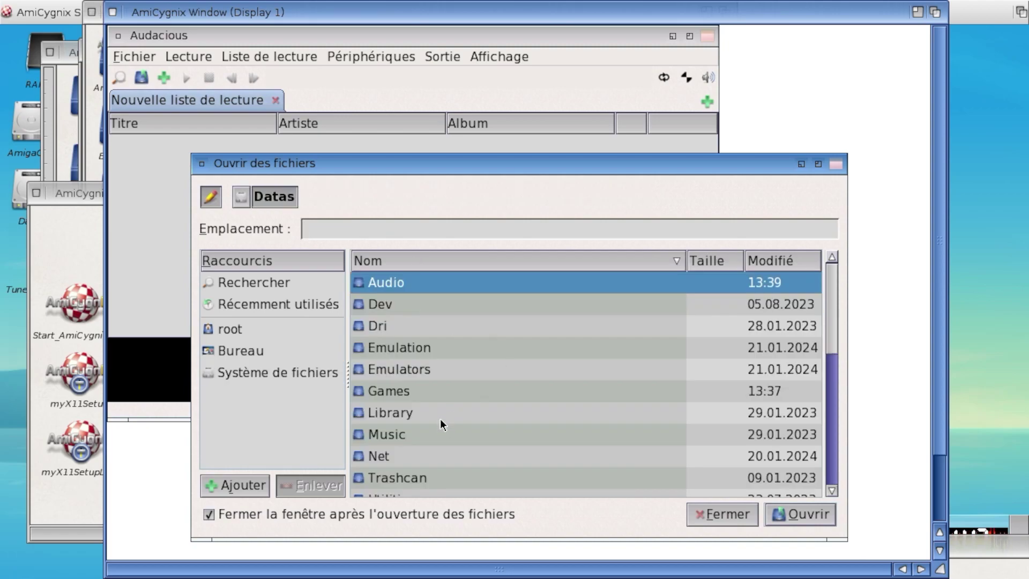
{"action": "double_click", "coordinate": [433, 440]}
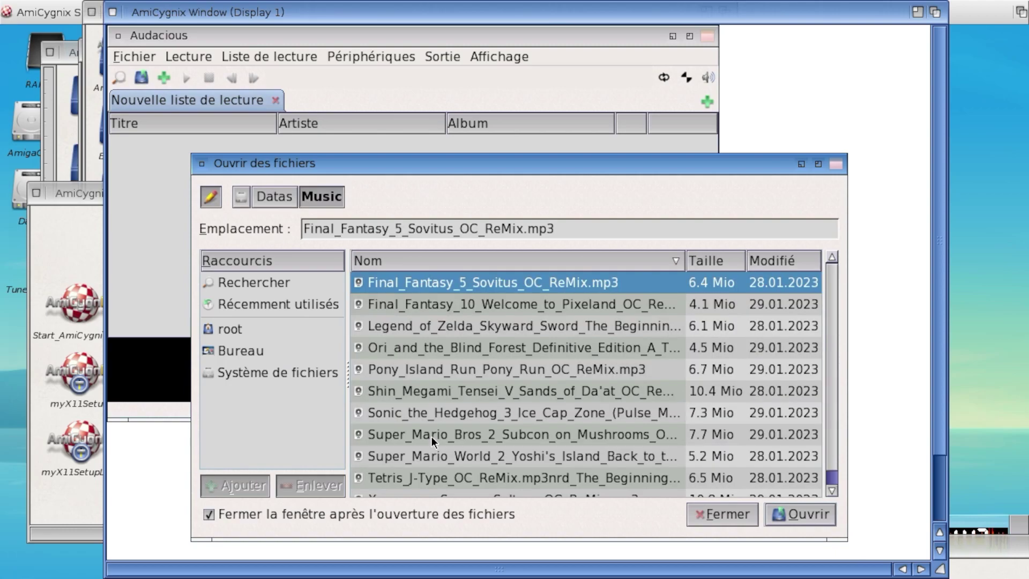
{"action": "double_click", "coordinate": [400, 284]}
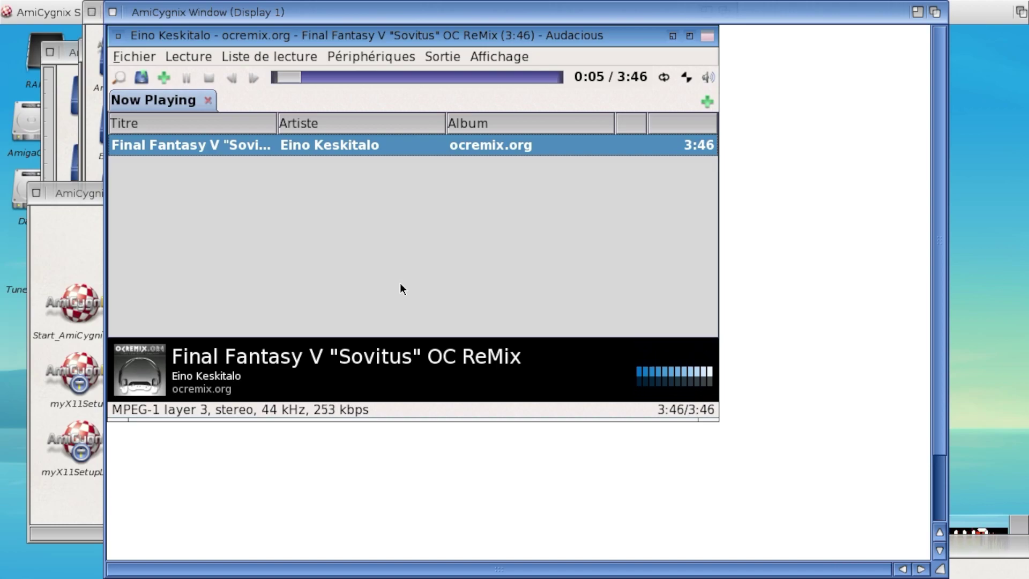
- Read through the developer credits and translator list in the information about Audacious, and close it
{"action": "left_click", "coordinate": [131, 56]}
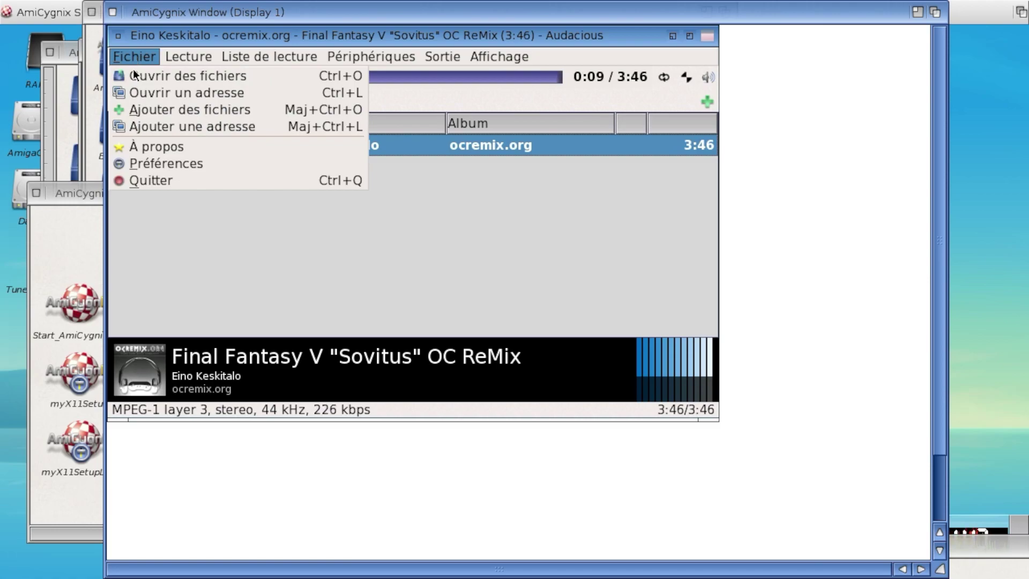
{"action": "left_click", "coordinate": [136, 145]}
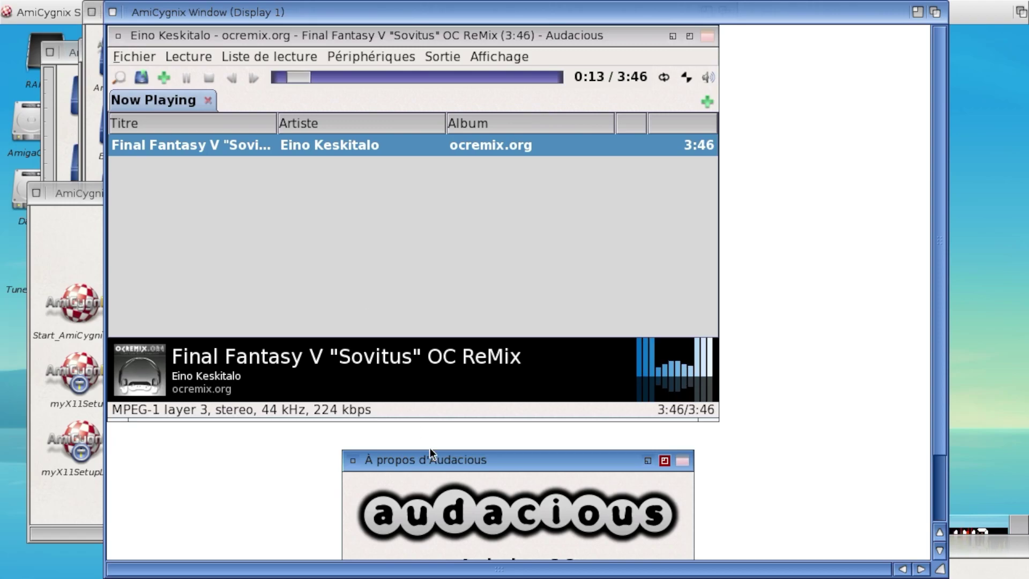
{"action": "left_click_drag", "start_coordinate": [474, 466], "coordinate": [489, 342]}
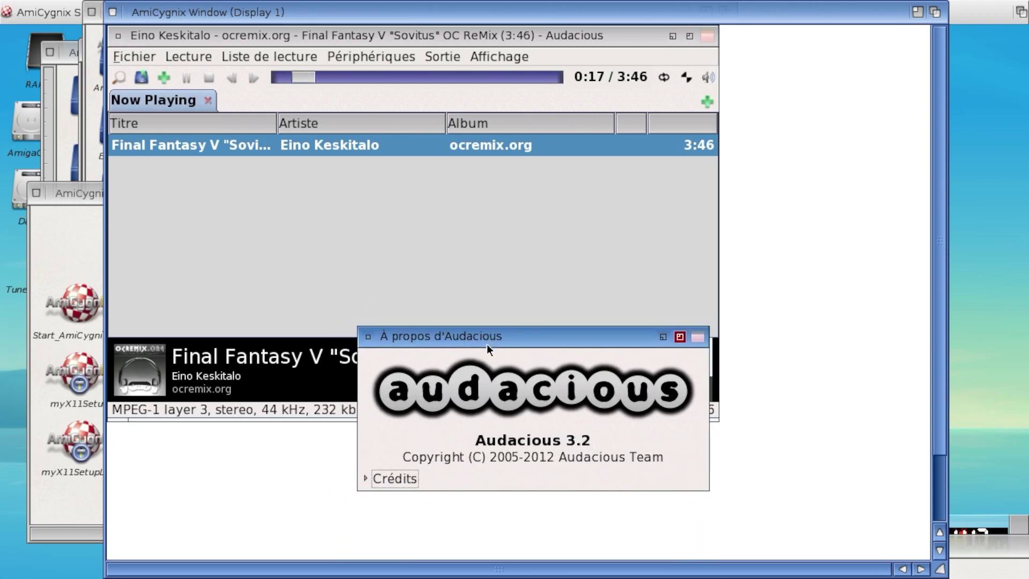
{"action": "left_click_drag", "start_coordinate": [487, 348], "coordinate": [415, 150]}
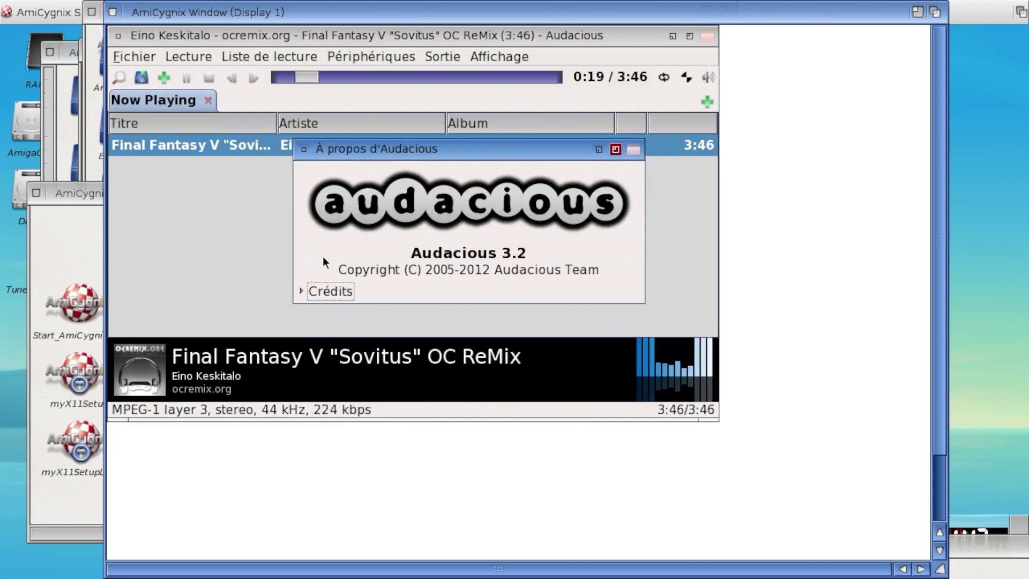
{"action": "left_click", "coordinate": [305, 291]}
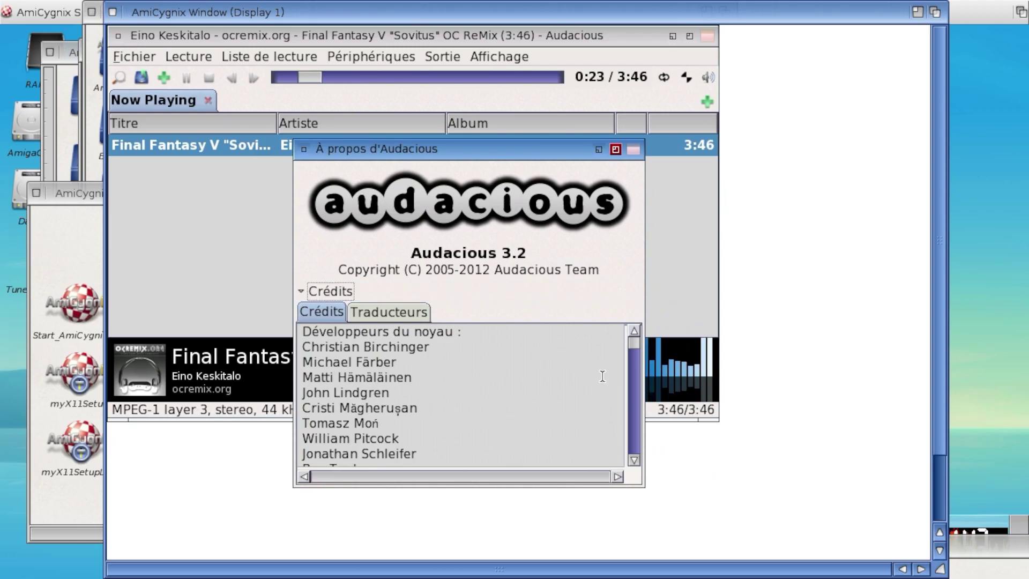
{"action": "left_click_drag", "start_coordinate": [632, 346], "coordinate": [650, 460]}
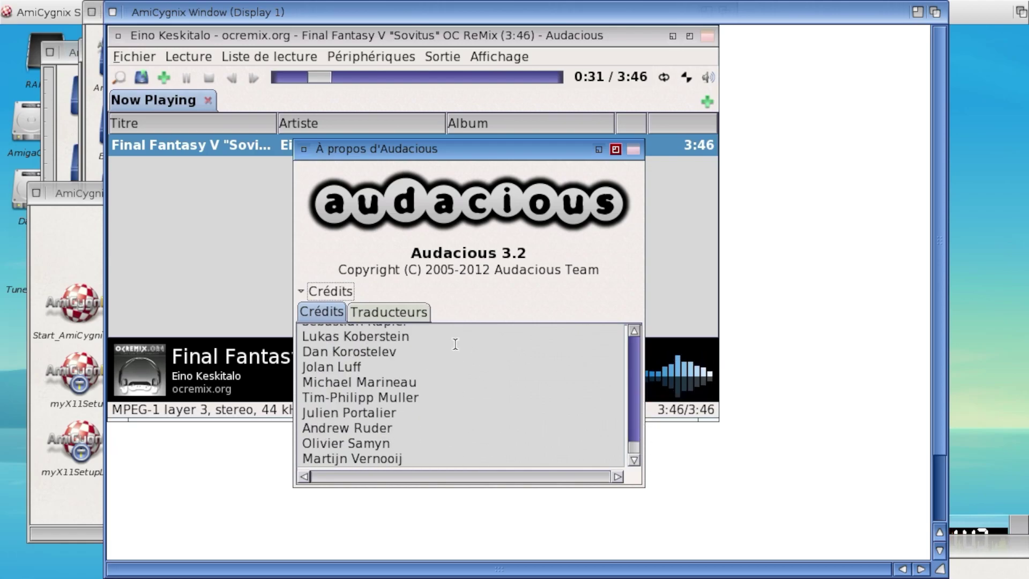
{"action": "left_click", "coordinate": [401, 309]}
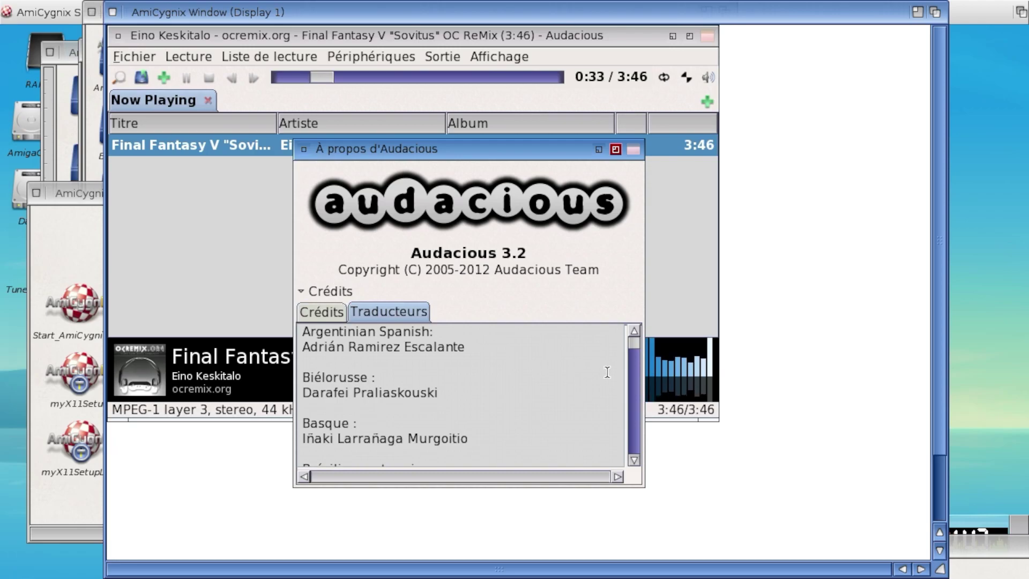
{"action": "left_click_drag", "start_coordinate": [628, 339], "coordinate": [632, 455]}
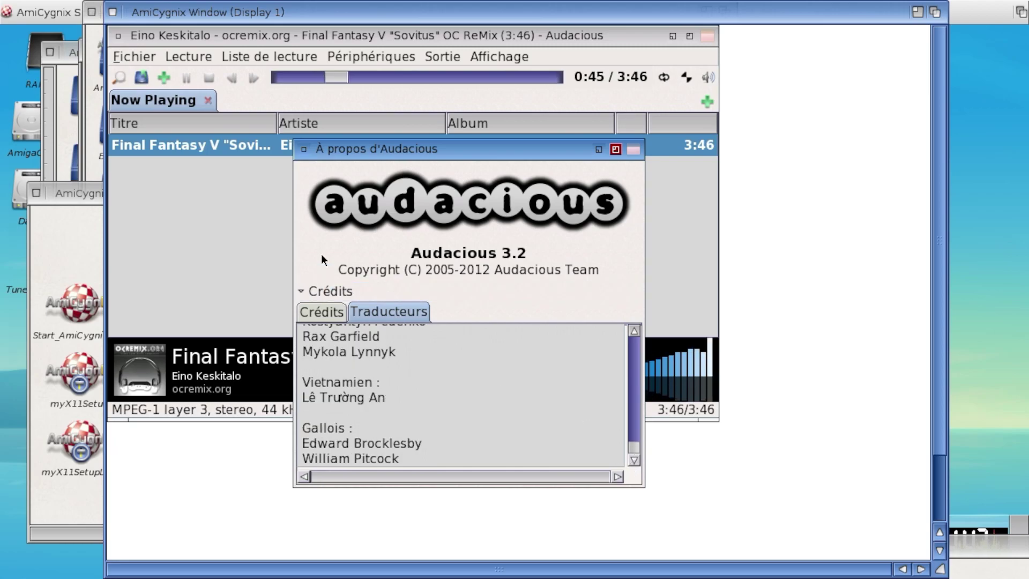
{"action": "left_click", "coordinate": [302, 151]}
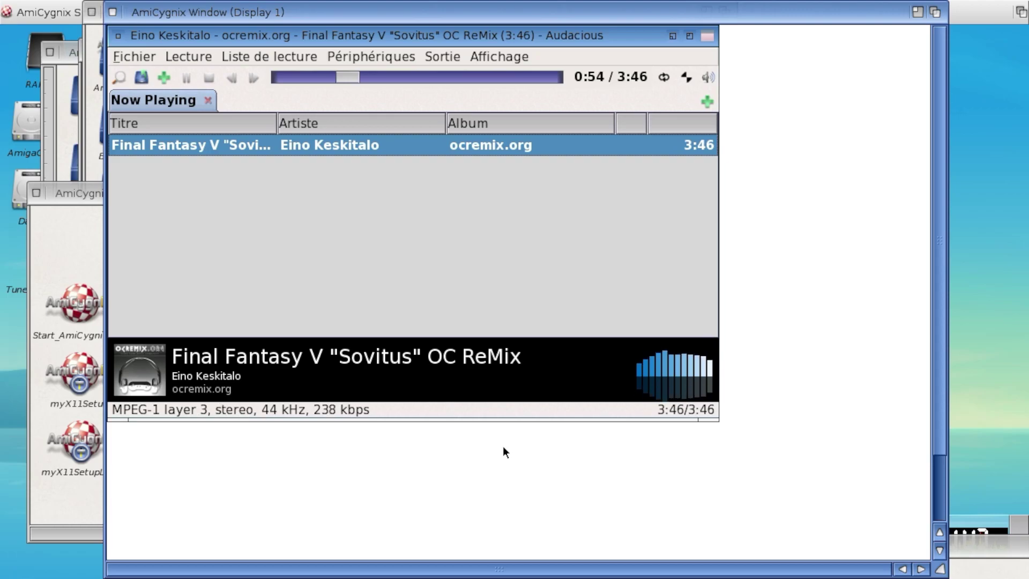
- Enlarge the Audacious player to fill the AmiCygnix window
{"action": "left_click_drag", "start_coordinate": [705, 417], "coordinate": [917, 557]}
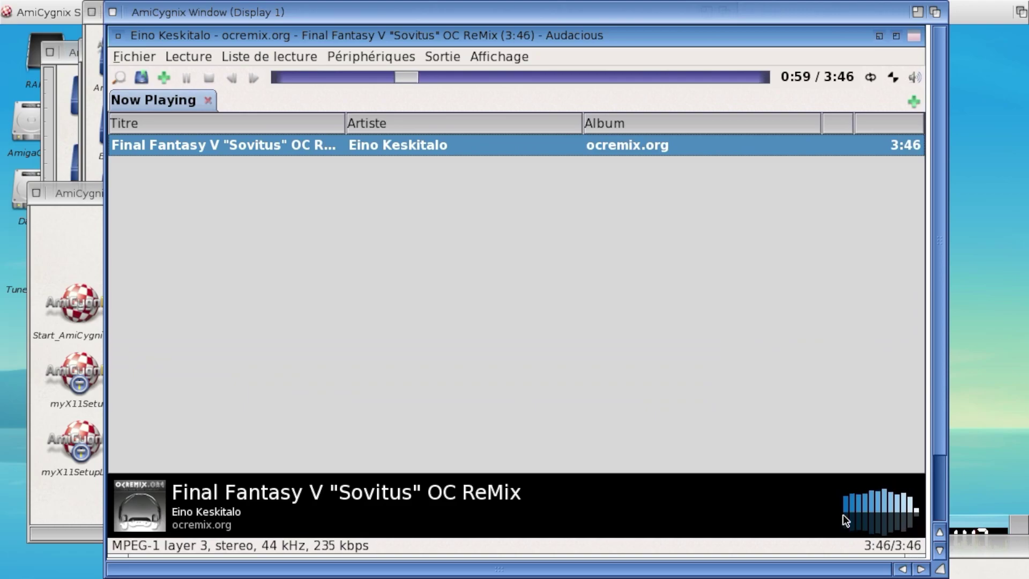
{"action": "left_click", "coordinate": [195, 56]}
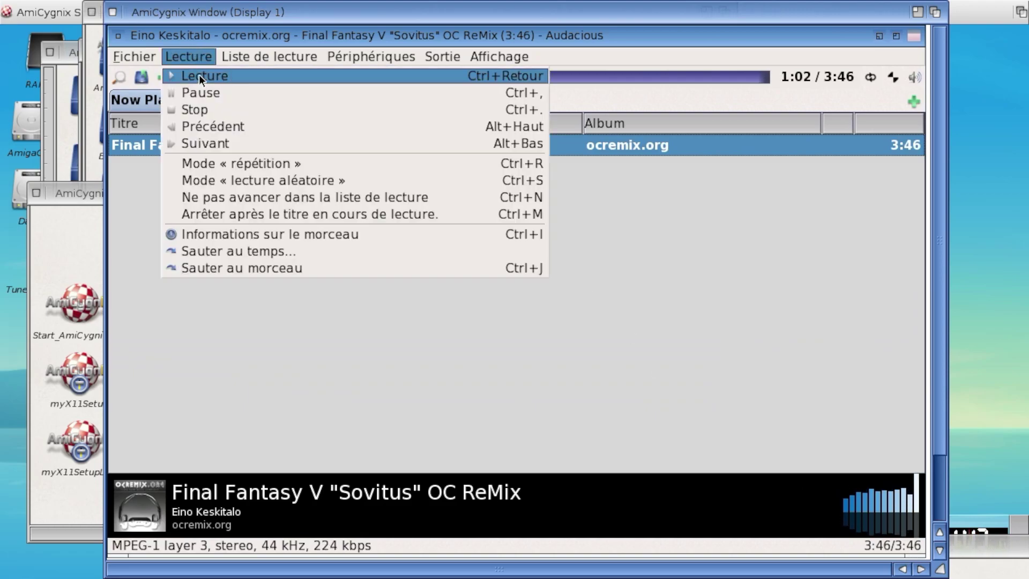
{"action": "left_click", "coordinate": [136, 59]}
{"action": "left_click", "coordinate": [136, 59]}
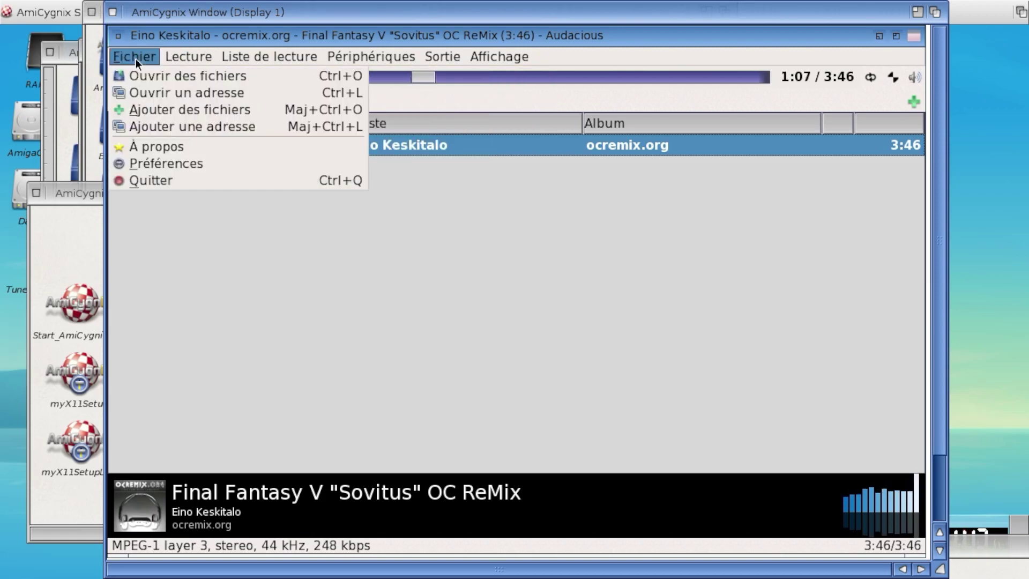
- Set the audio output plugin to FileWriter in the Audacious preferences
{"action": "left_click", "coordinate": [201, 166]}
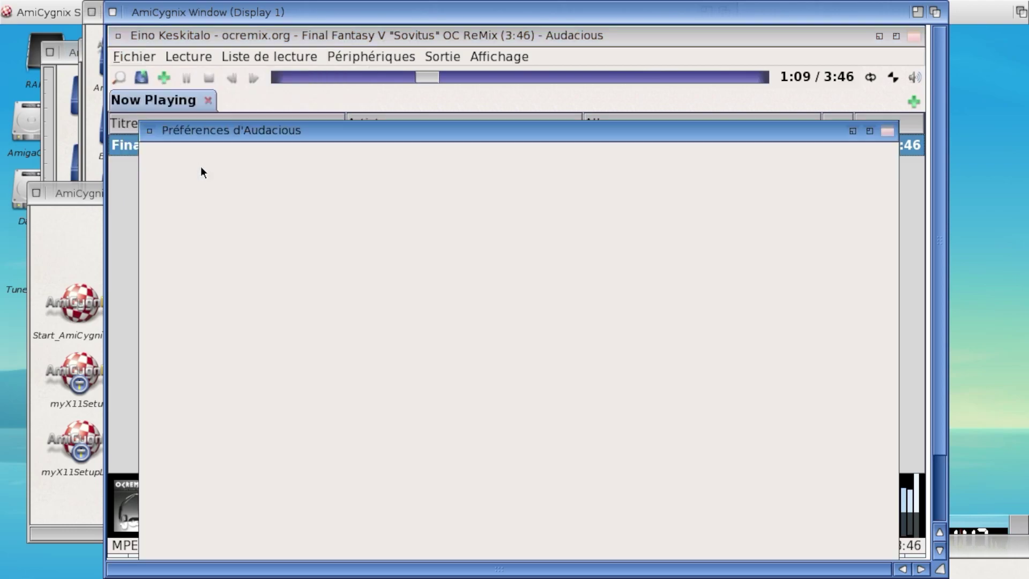
{"action": "left_click_drag", "start_coordinate": [332, 133], "coordinate": [329, 65]}
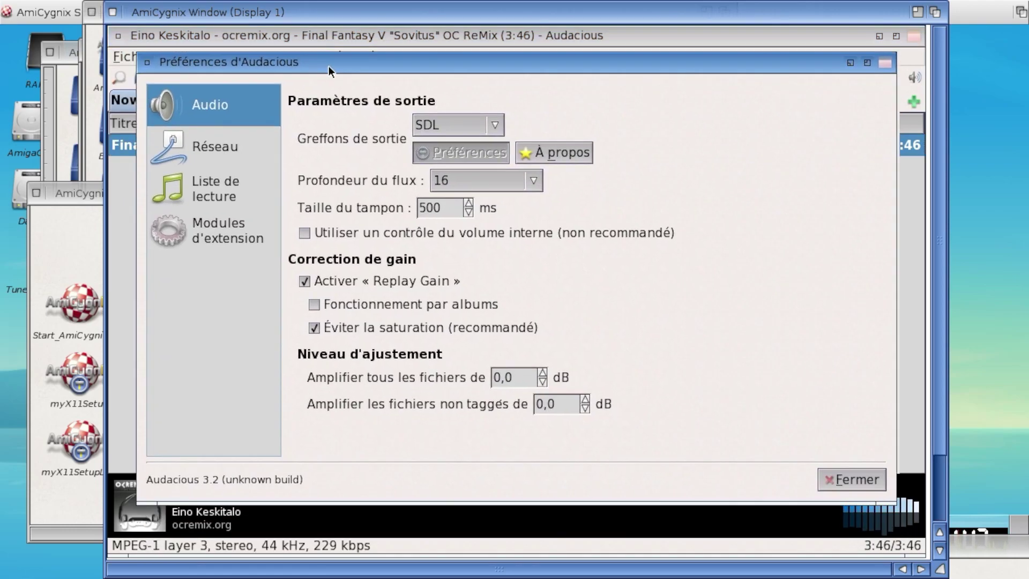
{"action": "left_click", "coordinate": [467, 128]}
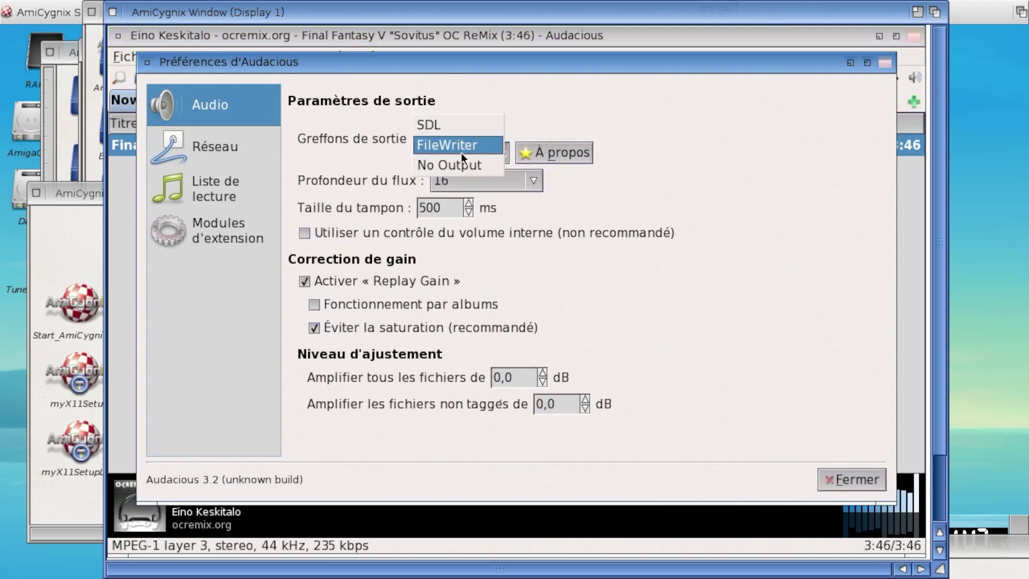
{"action": "left_click", "coordinate": [461, 150]}
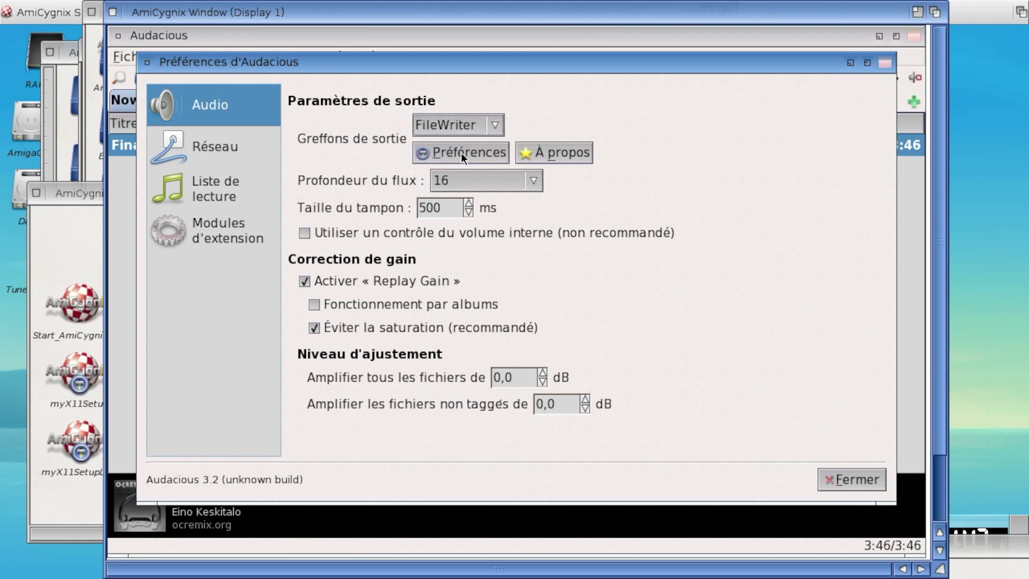
- Set the audio output plugin back to SDL and play the Final Fantasy V "Sovitus" track again
{"action": "left_click", "coordinate": [439, 122]}
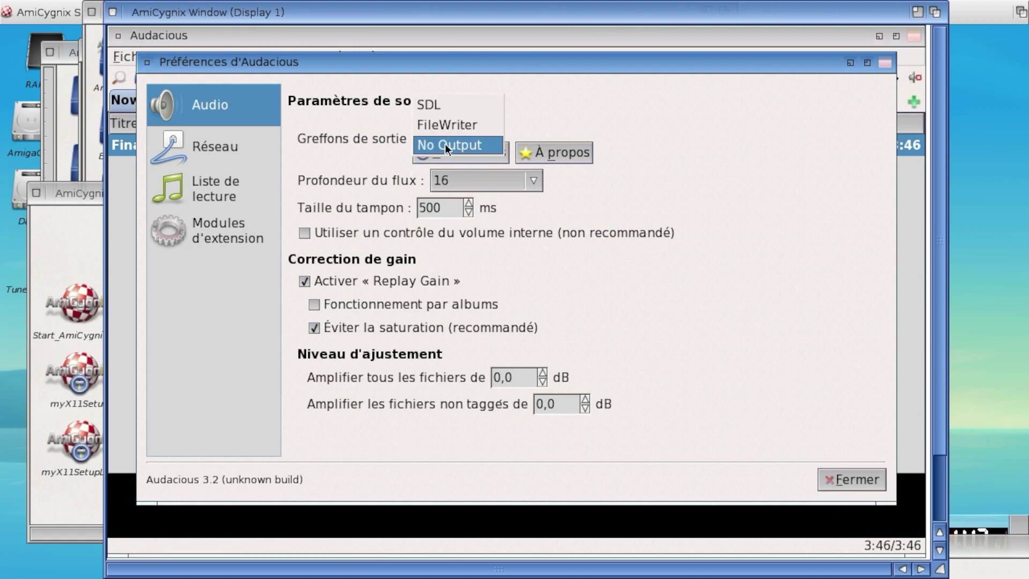
{"action": "left_click", "coordinate": [442, 106]}
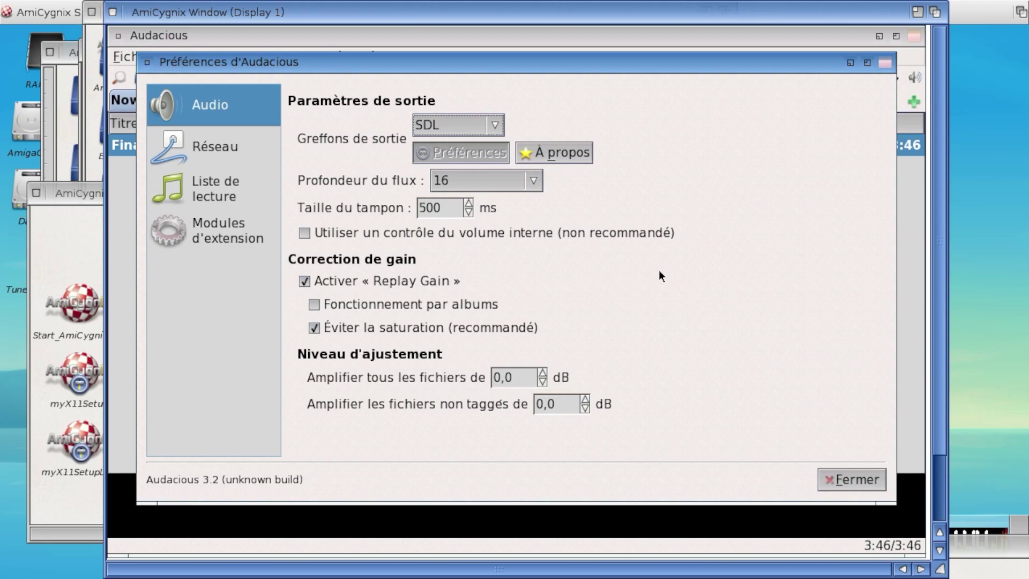
{"action": "left_click", "coordinate": [840, 482]}
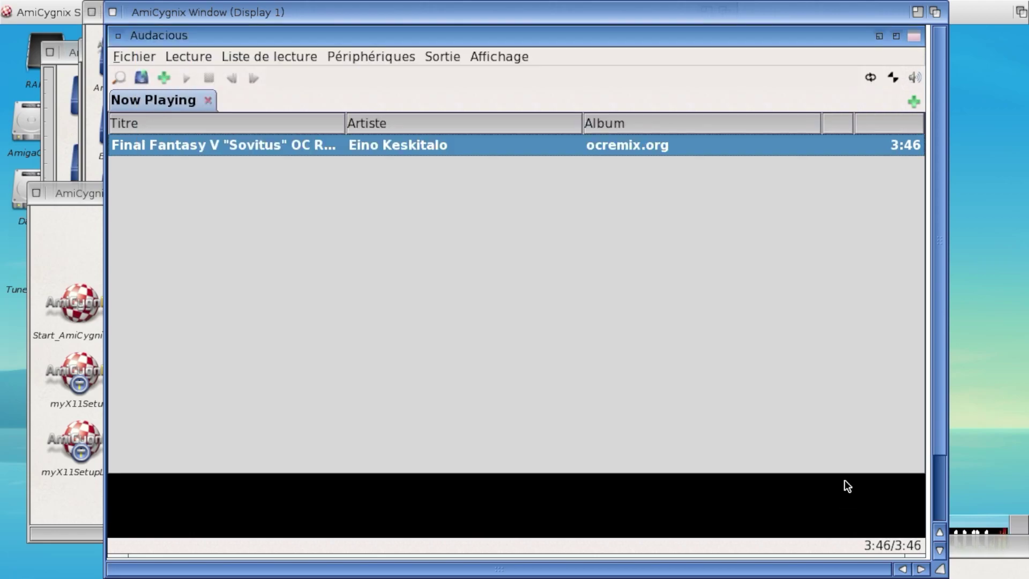
{"action": "double_click", "coordinate": [282, 144]}
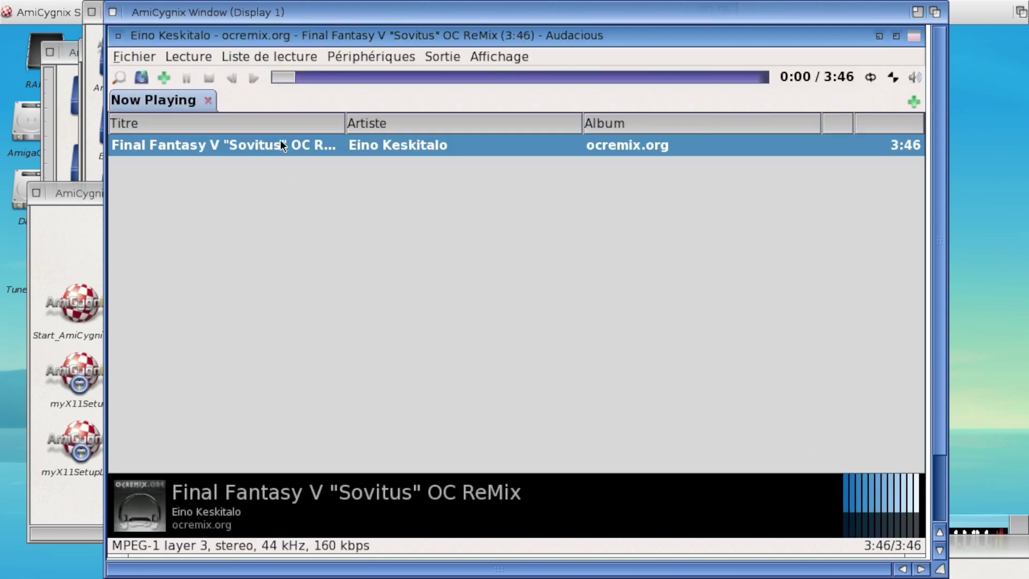
- Turn on the Blur Scope visualisation and move its window over the empty part of the playlist
{"action": "left_click", "coordinate": [147, 56]}
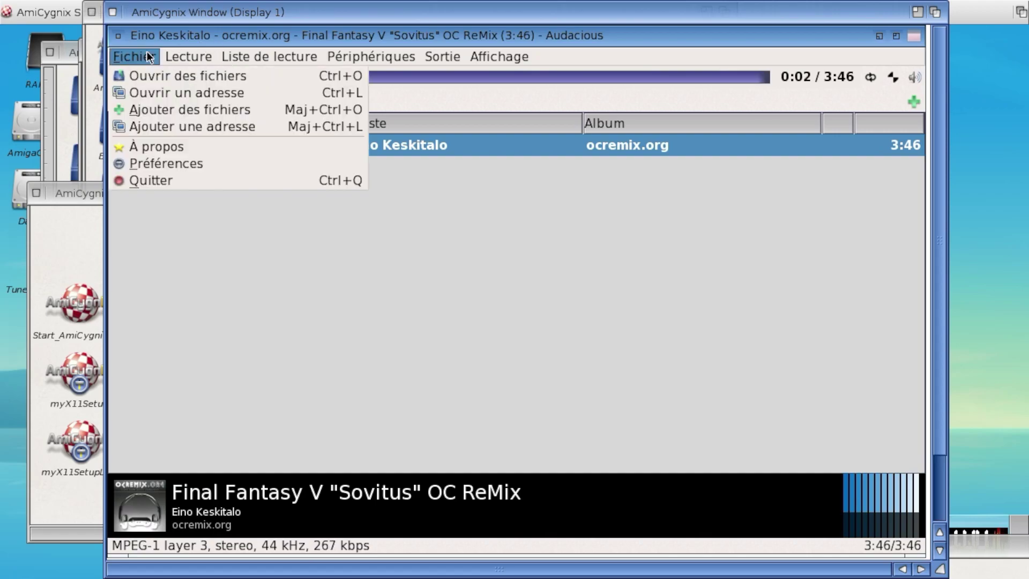
{"action": "mouse_move", "coordinate": [172, 59]}
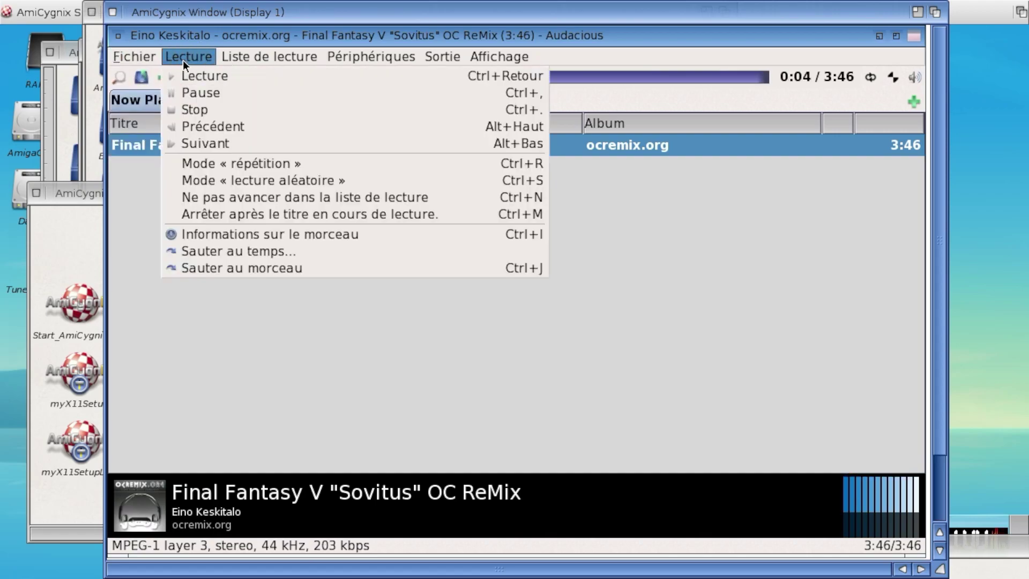
{"action": "mouse_move", "coordinate": [244, 57]}
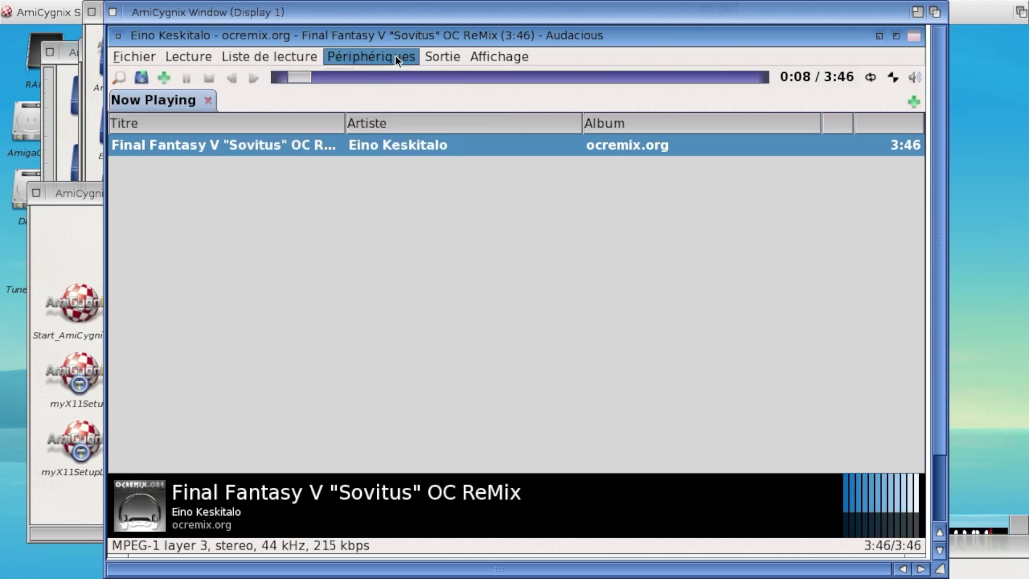
{"action": "mouse_move", "coordinate": [439, 56]}
{"action": "mouse_move", "coordinate": [480, 60]}
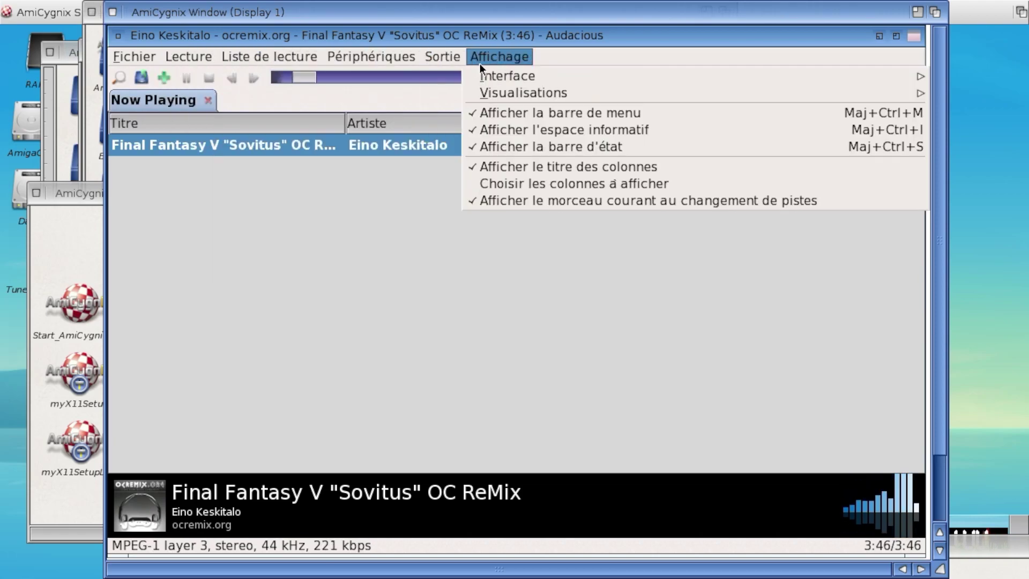
{"action": "mouse_move", "coordinate": [516, 80]}
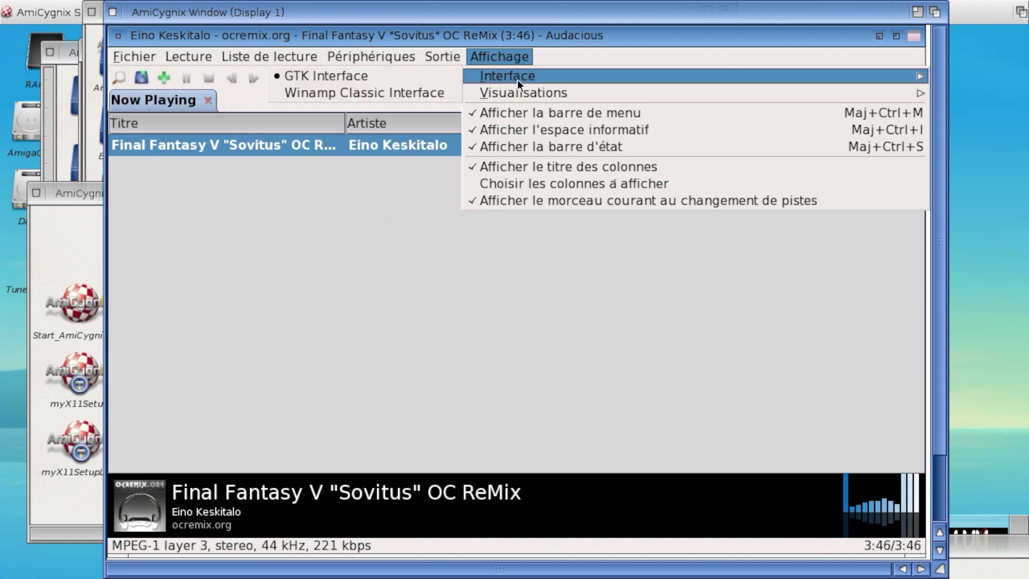
{"action": "mouse_move", "coordinate": [510, 98]}
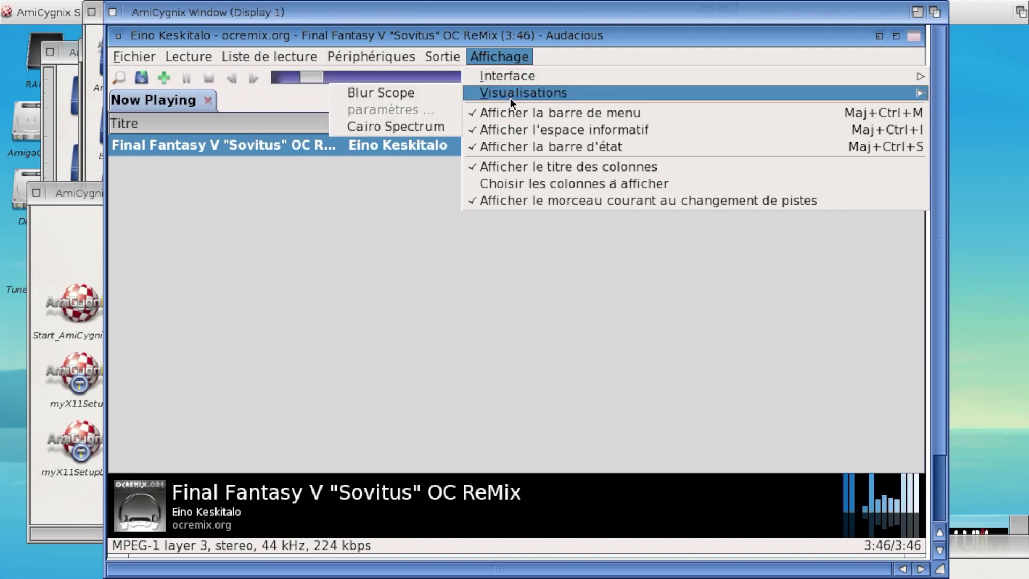
{"action": "left_click", "coordinate": [434, 97]}
{"action": "left_click_drag", "start_coordinate": [779, 475], "coordinate": [319, 256]}
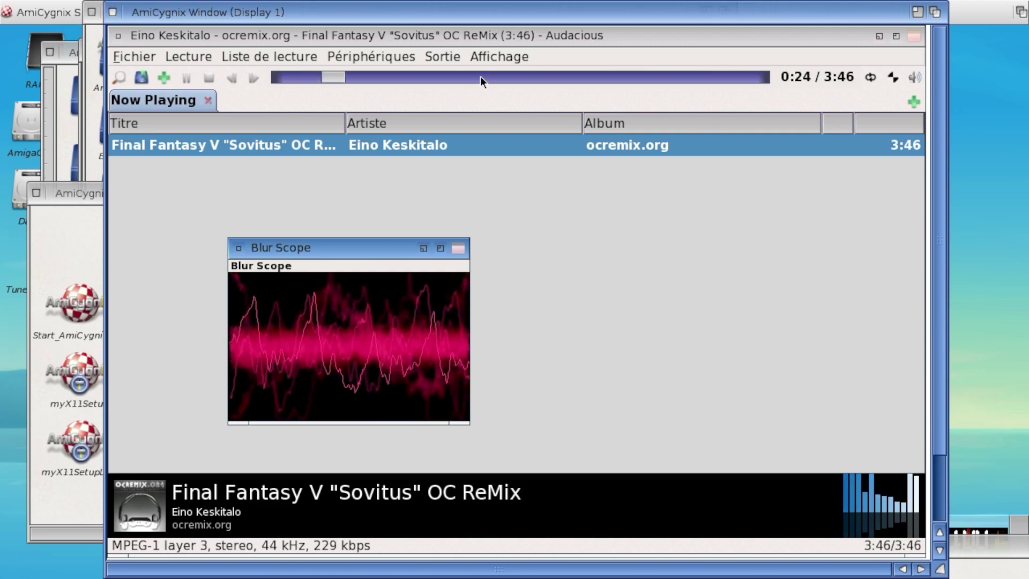
- Change the Blur Scope colour to the muted pink #B88294 and close its colour settings
{"action": "left_click", "coordinate": [487, 57]}
{"action": "left_click", "coordinate": [487, 57]}
{"action": "mouse_move", "coordinate": [507, 95]}
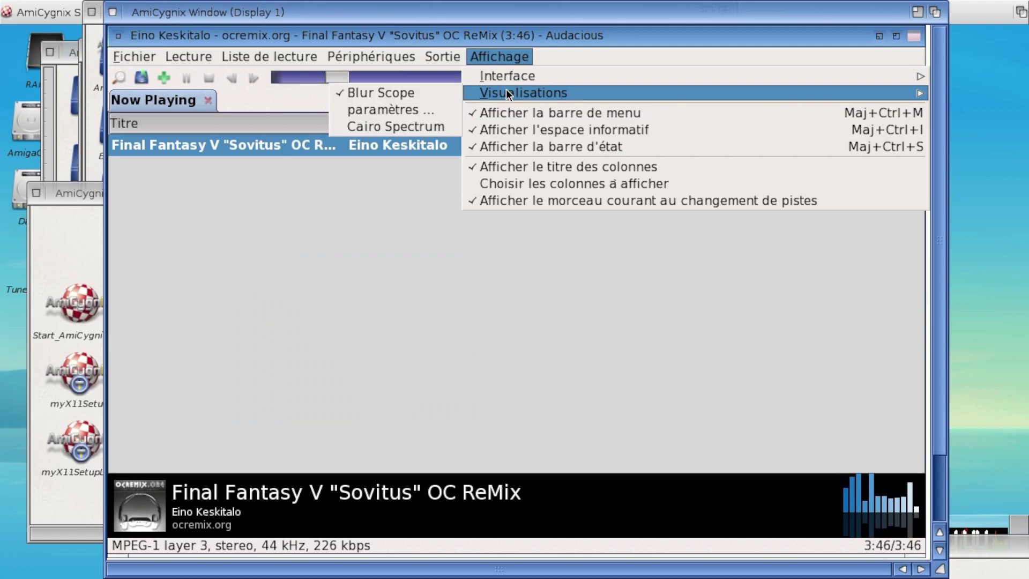
{"action": "left_click", "coordinate": [434, 107]}
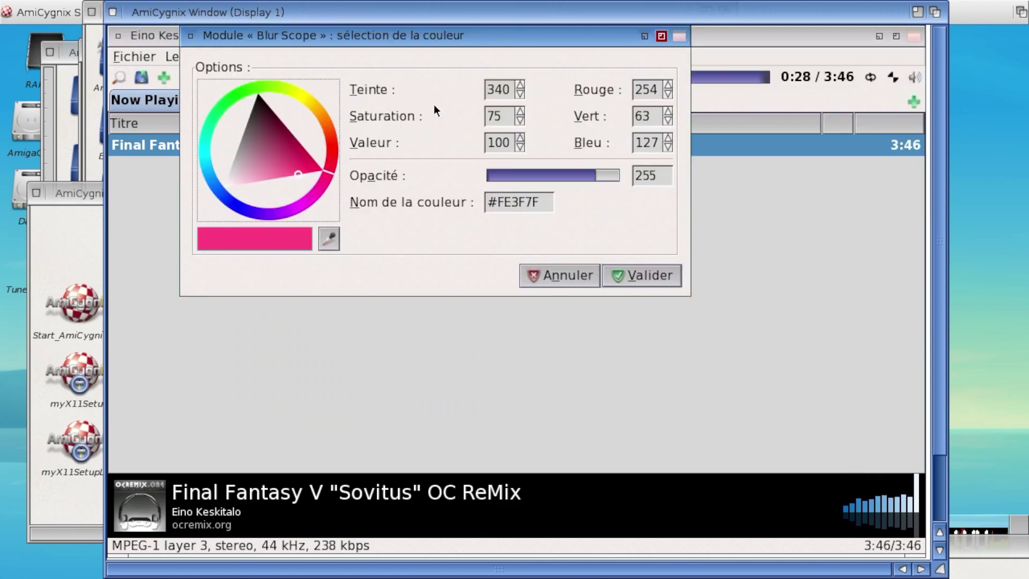
{"action": "left_click_drag", "start_coordinate": [298, 174], "coordinate": [254, 157]}
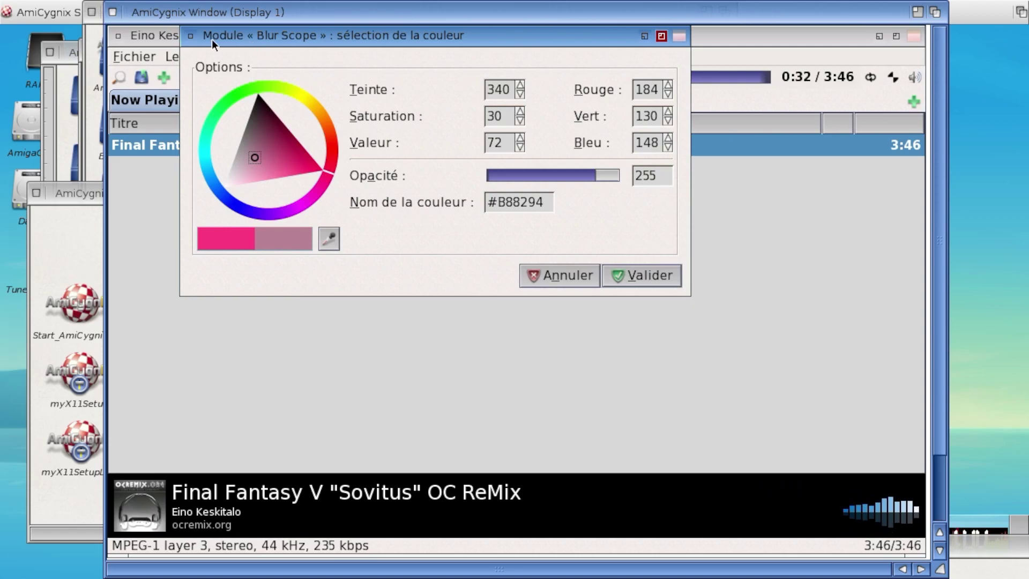
{"action": "left_click", "coordinate": [191, 36]}
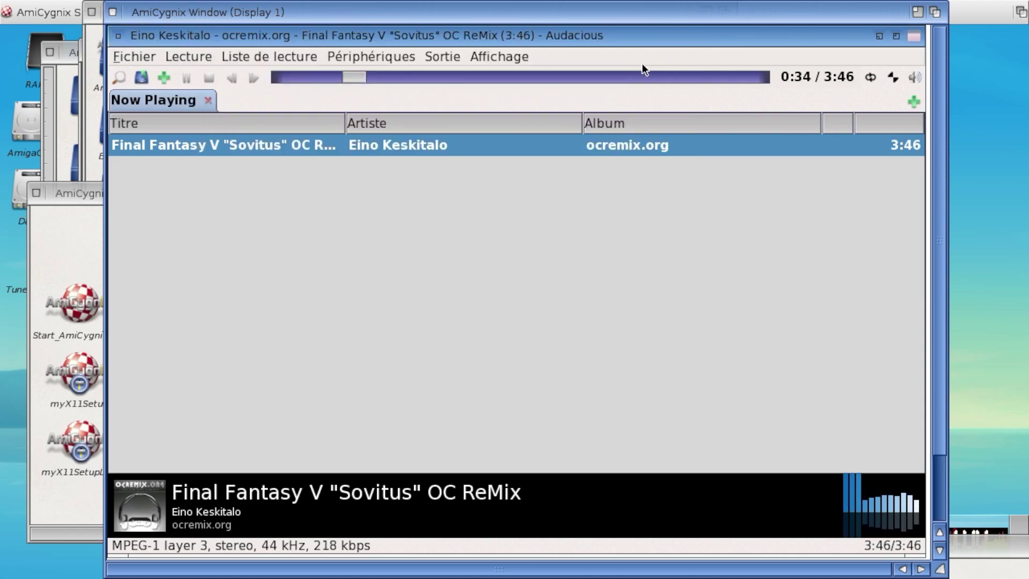
- Minimize the Audacious and Blur Scope windows, and close the AmiCygnix X server window along with its running programs
{"action": "left_click", "coordinate": [877, 37]}
{"action": "left_click", "coordinate": [786, 35]}
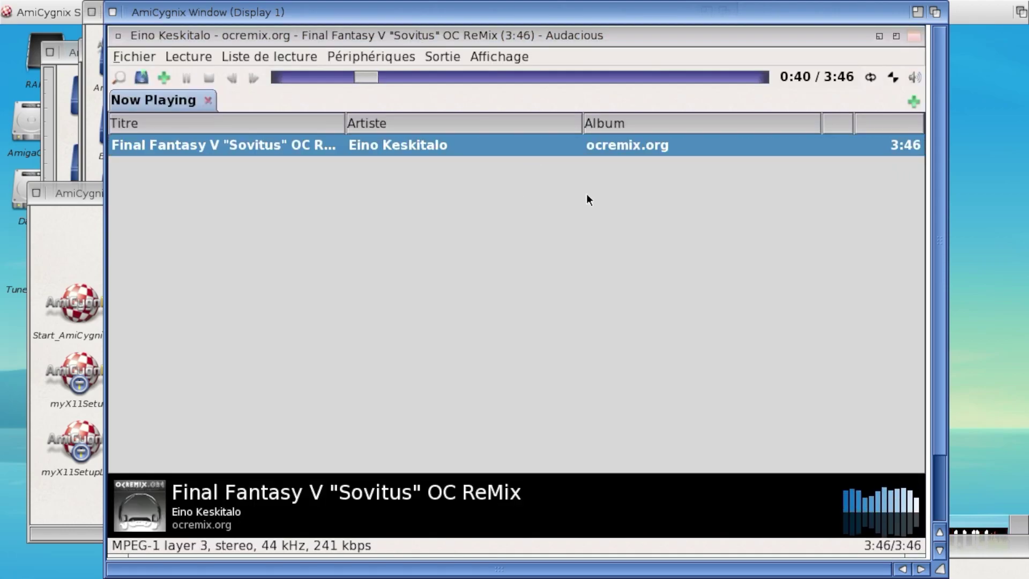
{"action": "left_click", "coordinate": [877, 35]}
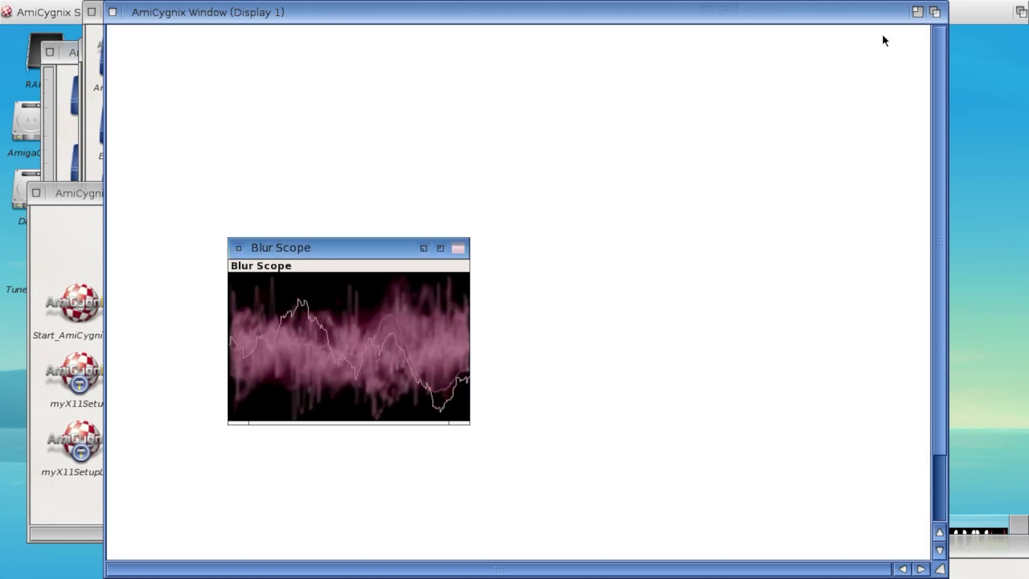
{"action": "left_click", "coordinate": [423, 248]}
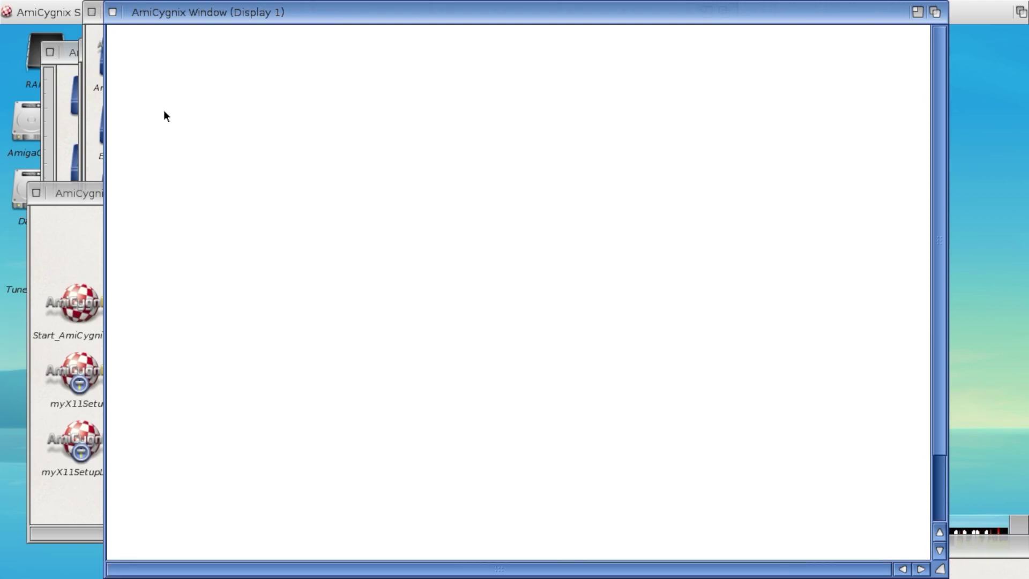
{"action": "left_click", "coordinate": [114, 13]}
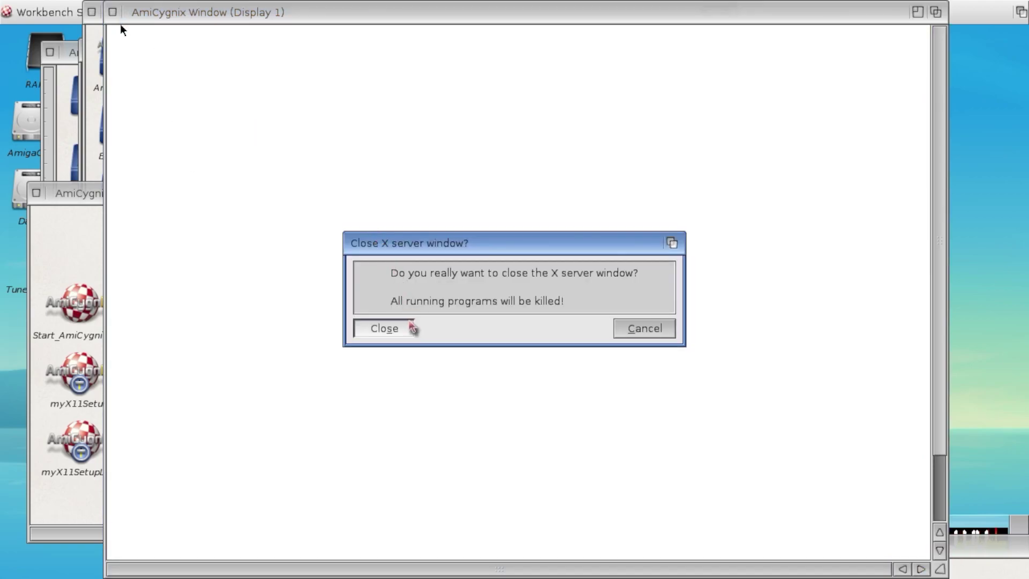
{"action": "left_click", "coordinate": [408, 327]}
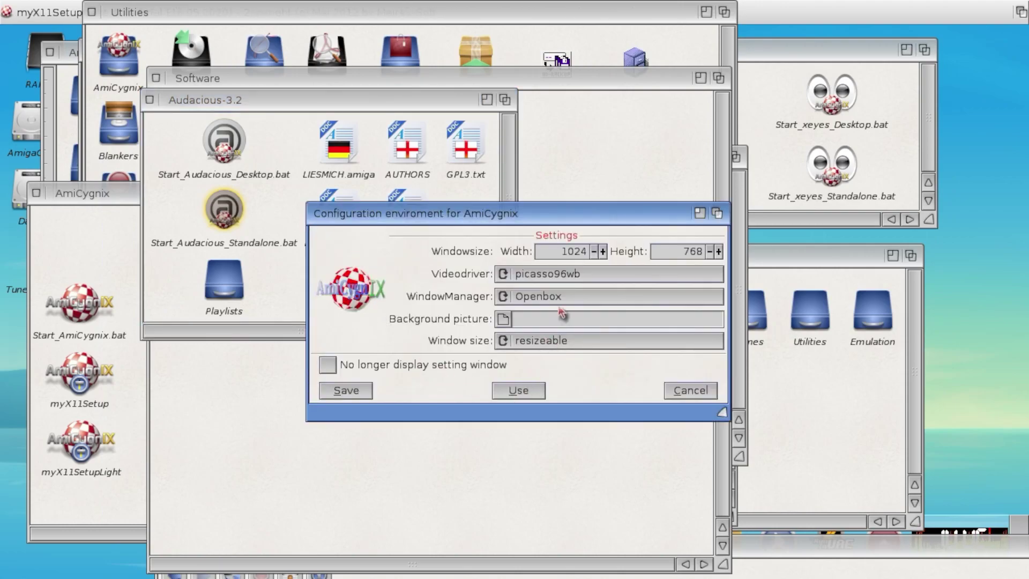
- Switch the AmiCygnix window size mode away from resizeable and launch Audacious with these settings
{"action": "left_click", "coordinate": [560, 298]}
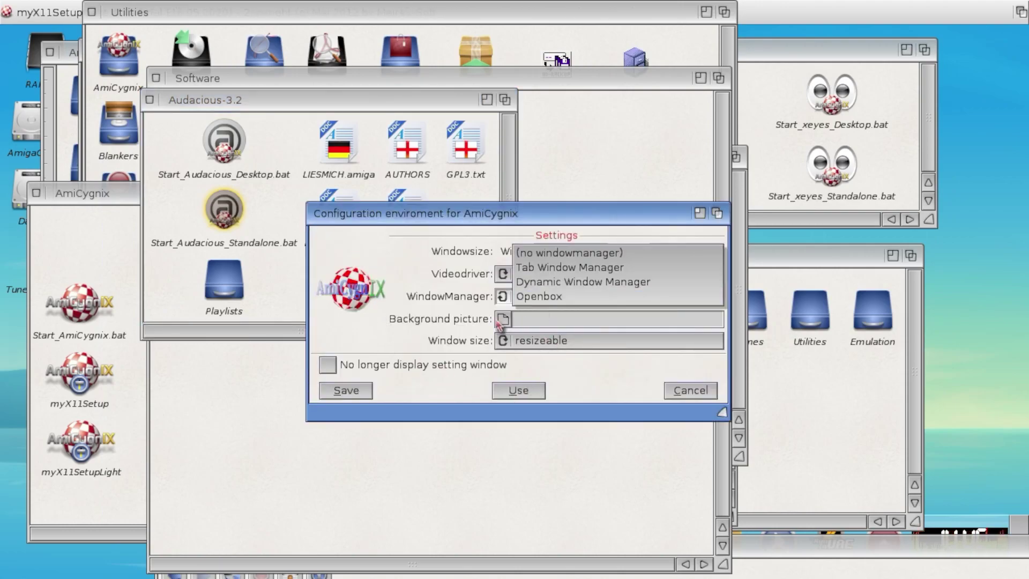
{"action": "left_click", "coordinate": [560, 340]}
{"action": "left_click", "coordinate": [561, 321]}
{"action": "left_click", "coordinate": [514, 399]}
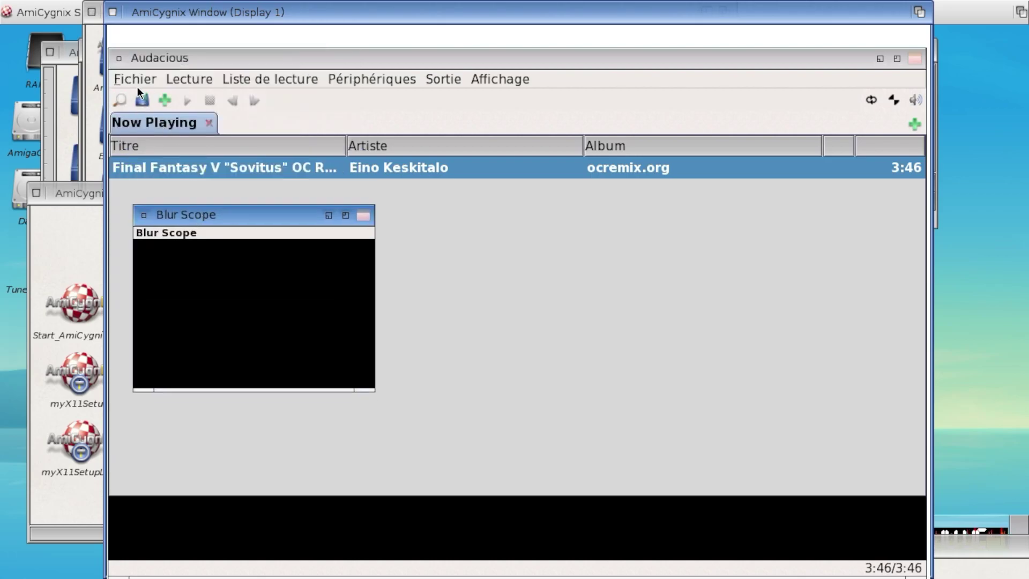
- Open and play the Final Fantasy X "Welcome to Pixeland" MP3 from the Music folder
{"action": "left_click", "coordinate": [146, 105]}
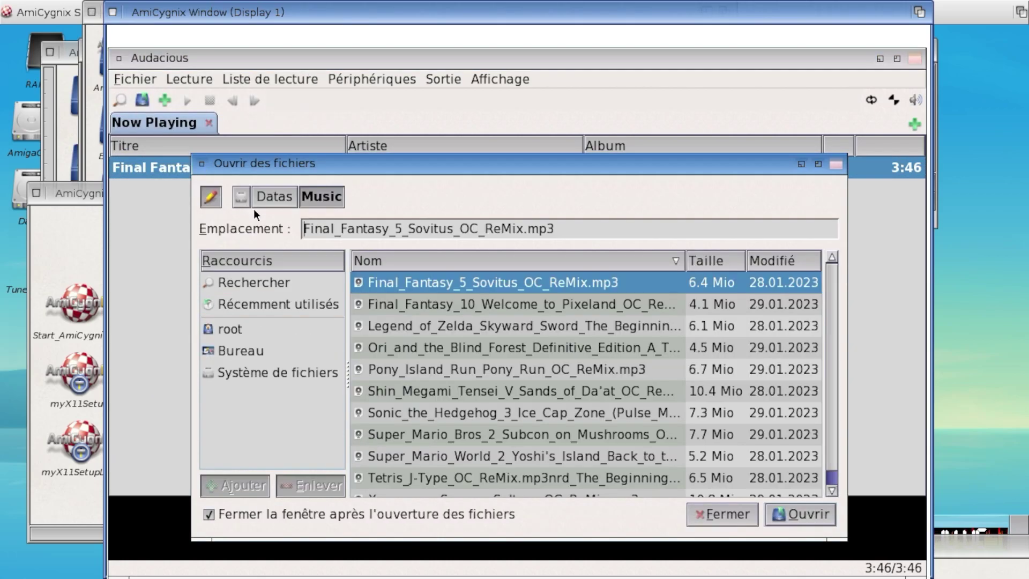
{"action": "double_click", "coordinate": [438, 313]}
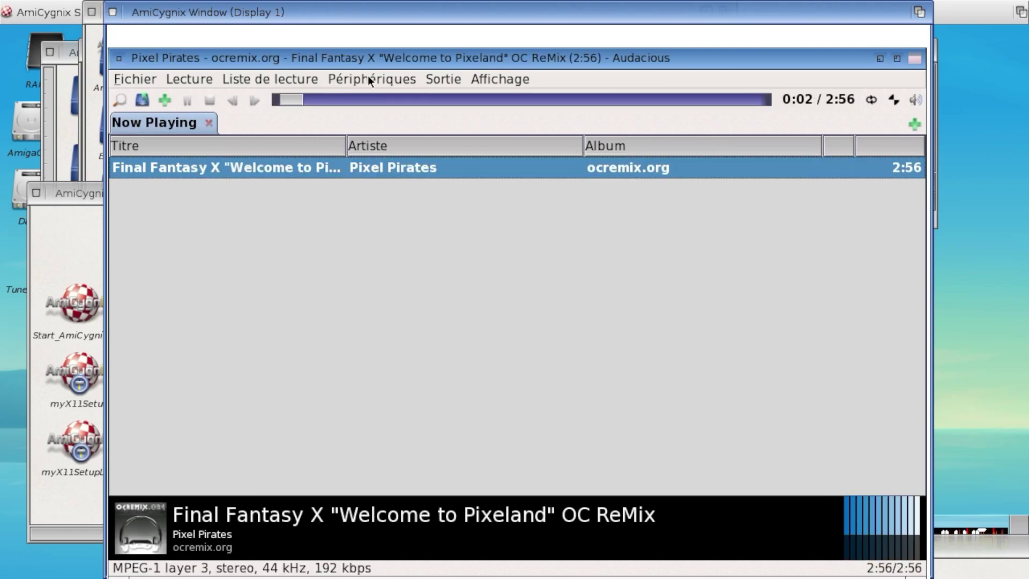
- Pick a different hue on the colour wheel for the Blur Scope and apply it
{"action": "left_click", "coordinate": [505, 79]}
{"action": "mouse_move", "coordinate": [516, 121]}
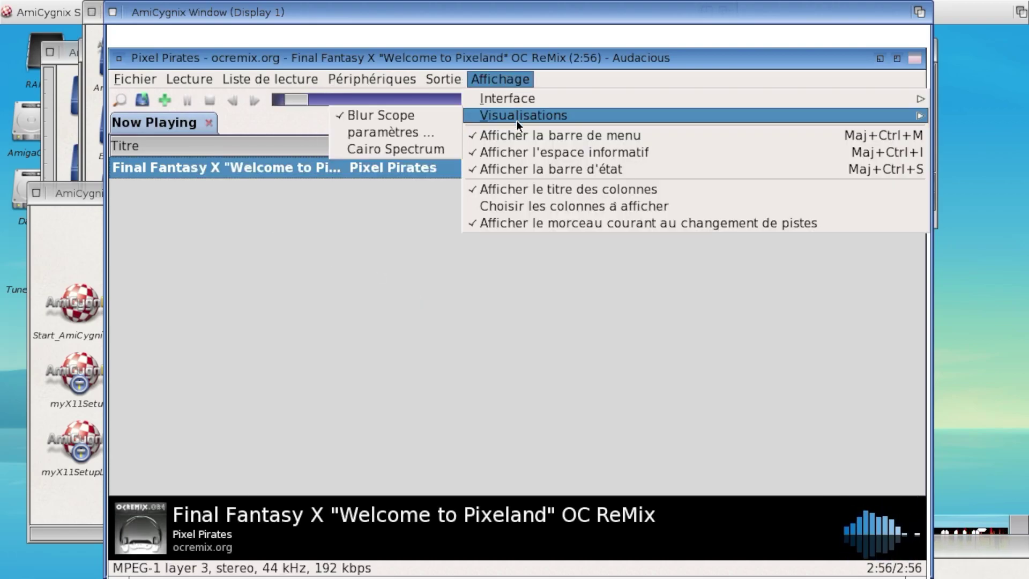
{"action": "left_click", "coordinate": [423, 132]}
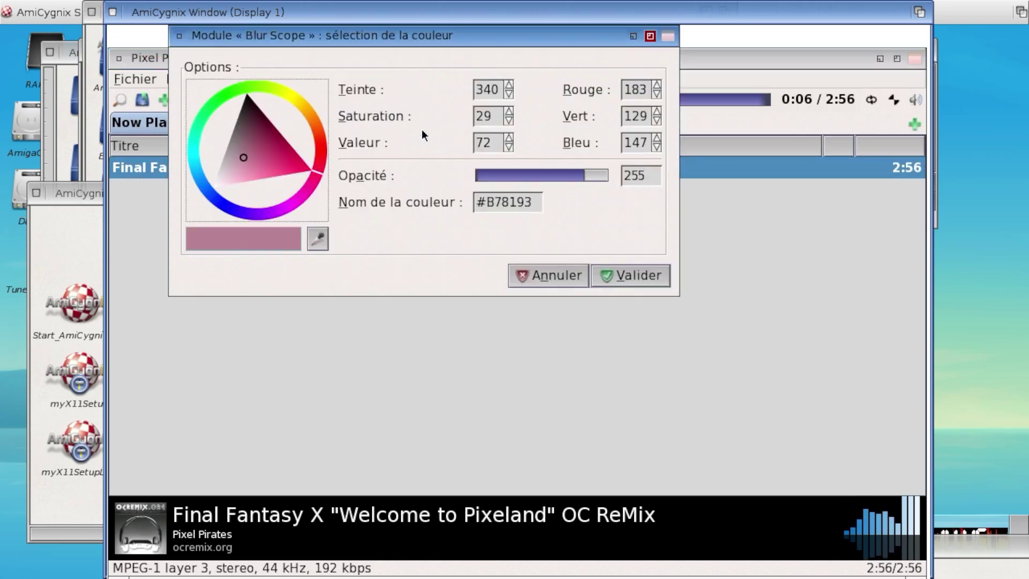
{"action": "left_click", "coordinate": [237, 209]}
{"action": "left_click", "coordinate": [636, 282]}
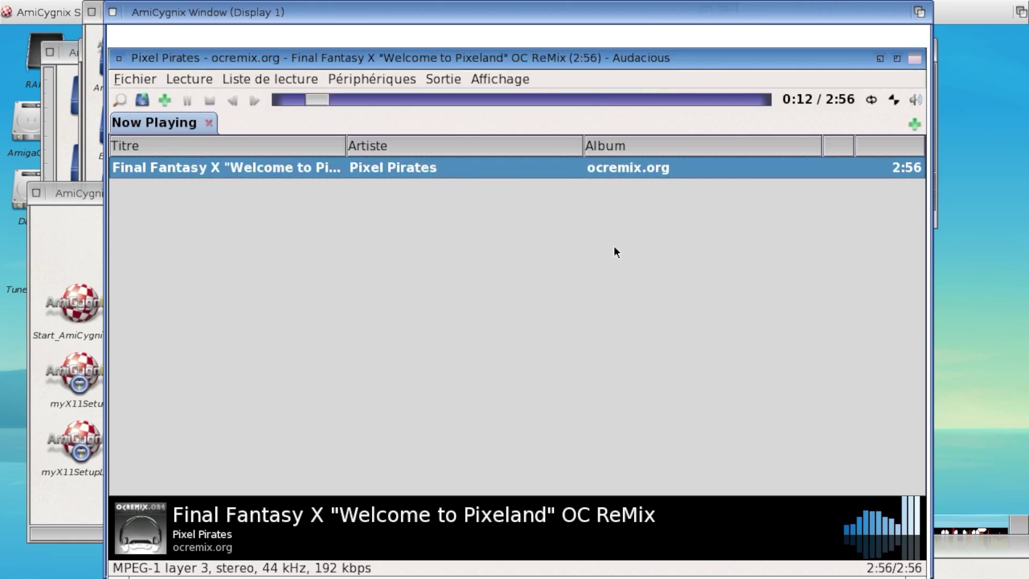
- Turn off the Blur Scope visualisation and turn on Cairo Spectrum instead
{"action": "left_click", "coordinate": [491, 75]}
{"action": "mouse_move", "coordinate": [496, 117]}
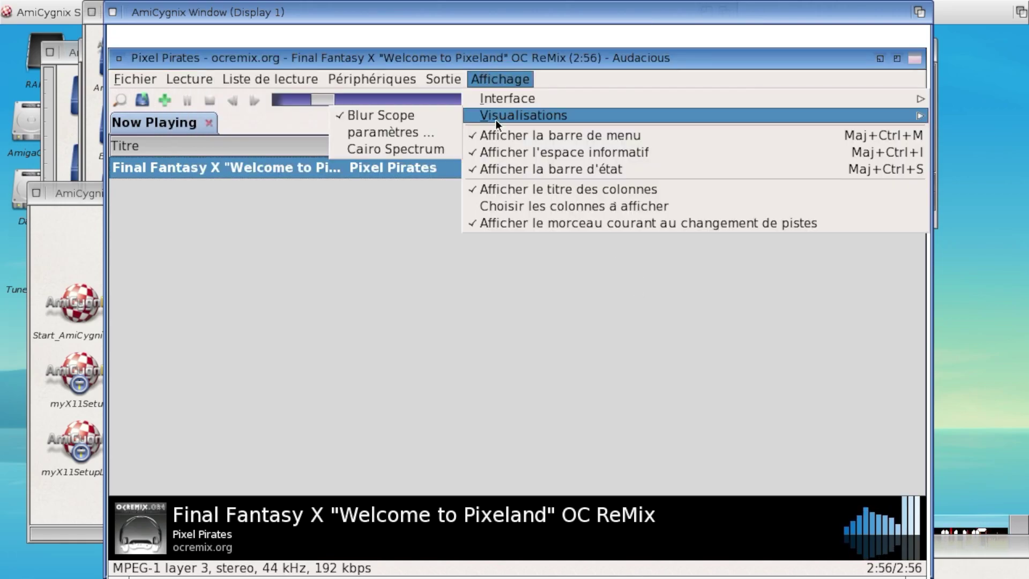
{"action": "left_click", "coordinate": [418, 114]}
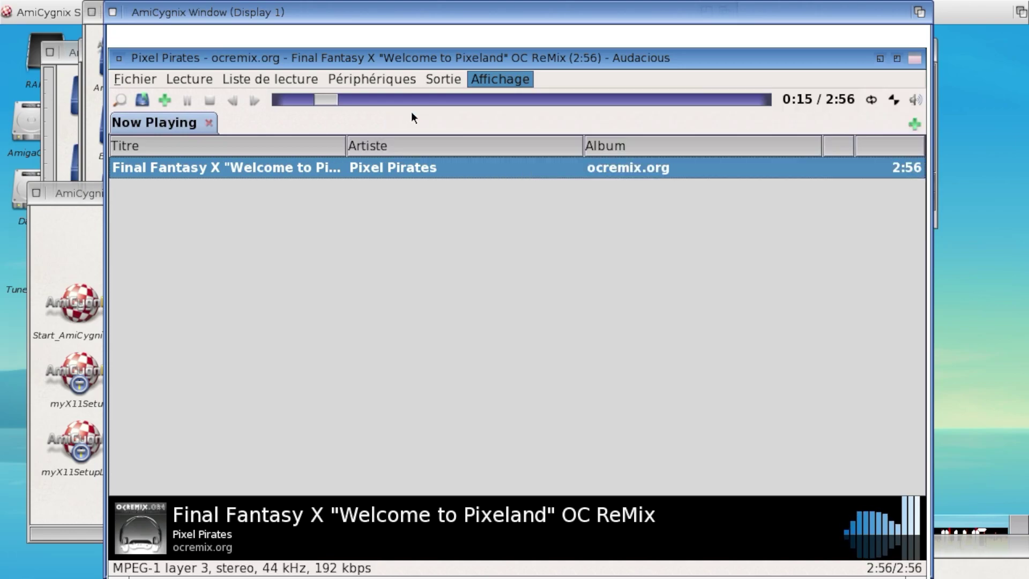
{"action": "left_click", "coordinate": [494, 79]}
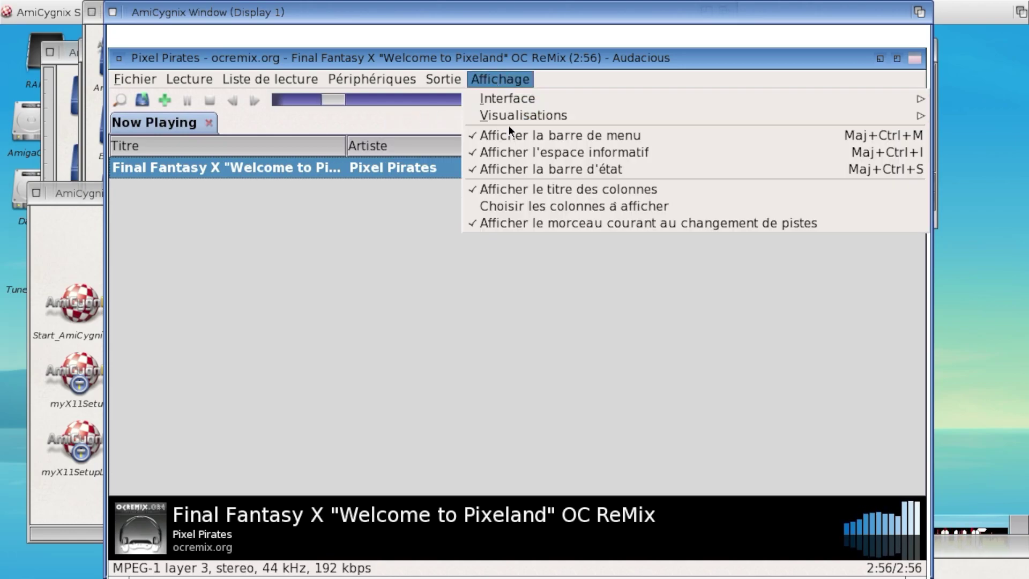
{"action": "mouse_move", "coordinate": [509, 117]}
{"action": "left_click", "coordinate": [398, 147]}
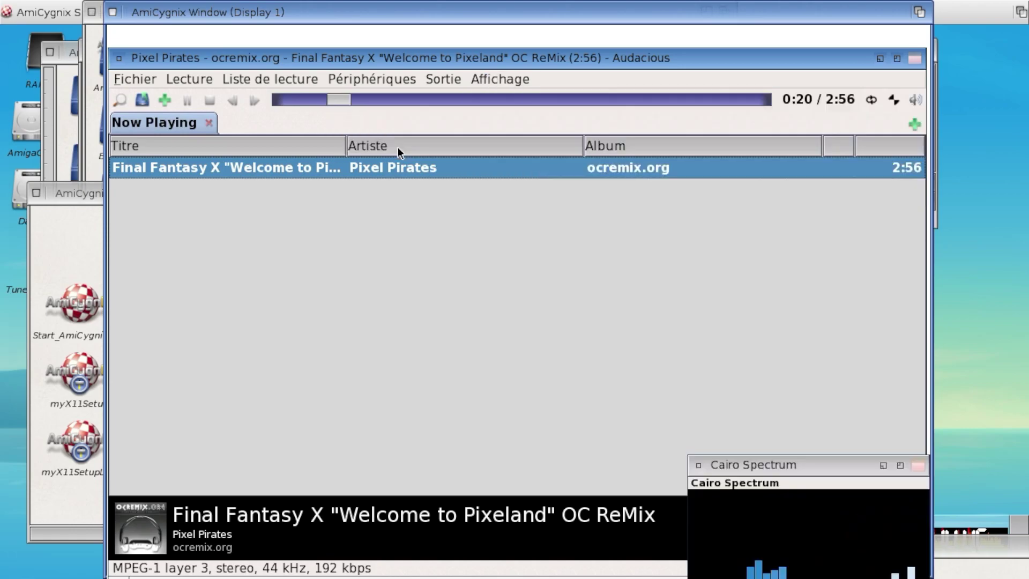
- Move the Cairo Spectrum window over the playlist and enlarge it to span the full width of the AmiCygnix window
{"action": "left_click_drag", "start_coordinate": [782, 468], "coordinate": [262, 186]}
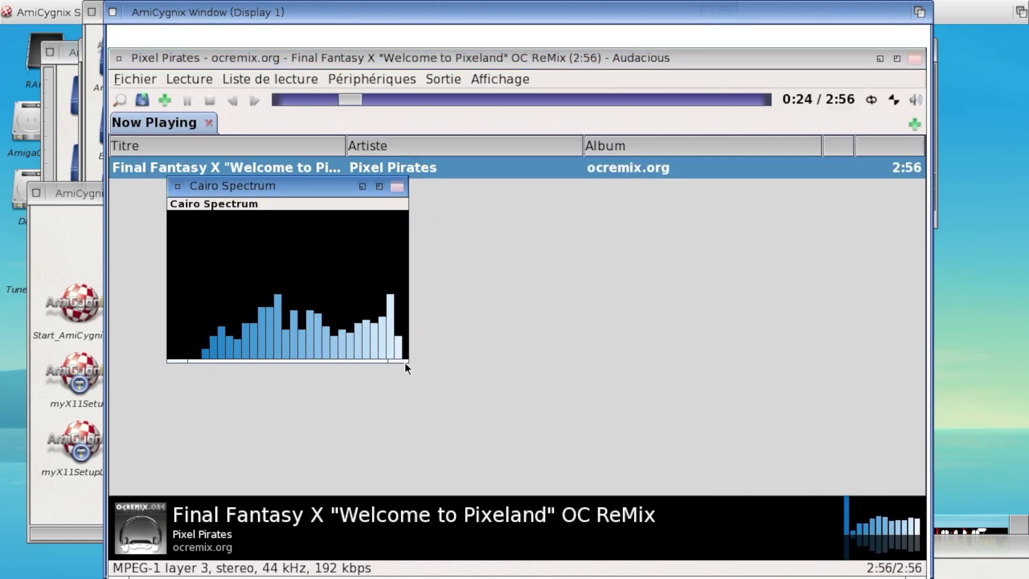
{"action": "left_click_drag", "start_coordinate": [395, 356], "coordinate": [893, 484]}
{"action": "left_click_drag", "start_coordinate": [446, 191], "coordinate": [387, 180]}
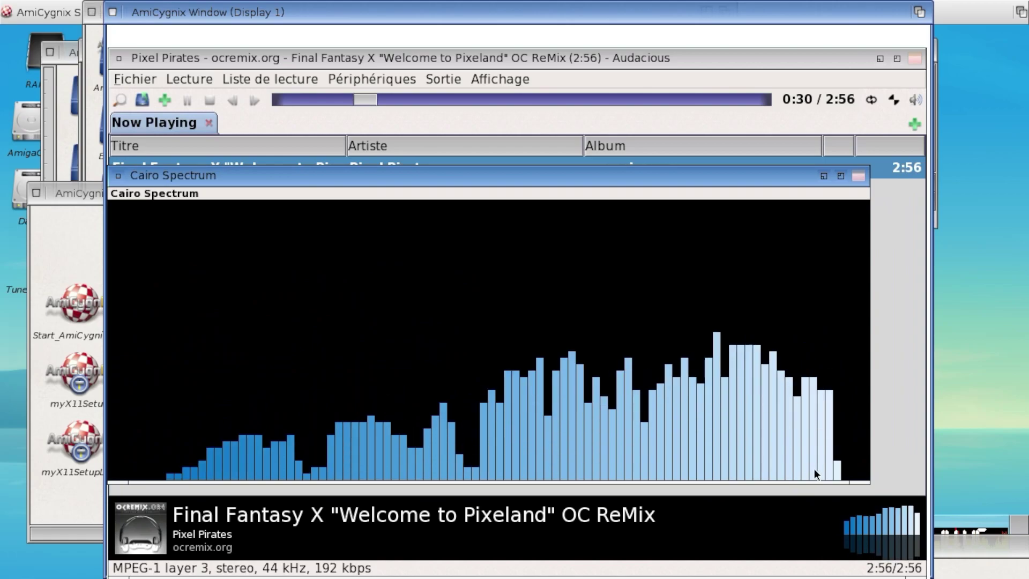
{"action": "left_click_drag", "start_coordinate": [863, 477], "coordinate": [944, 504]}
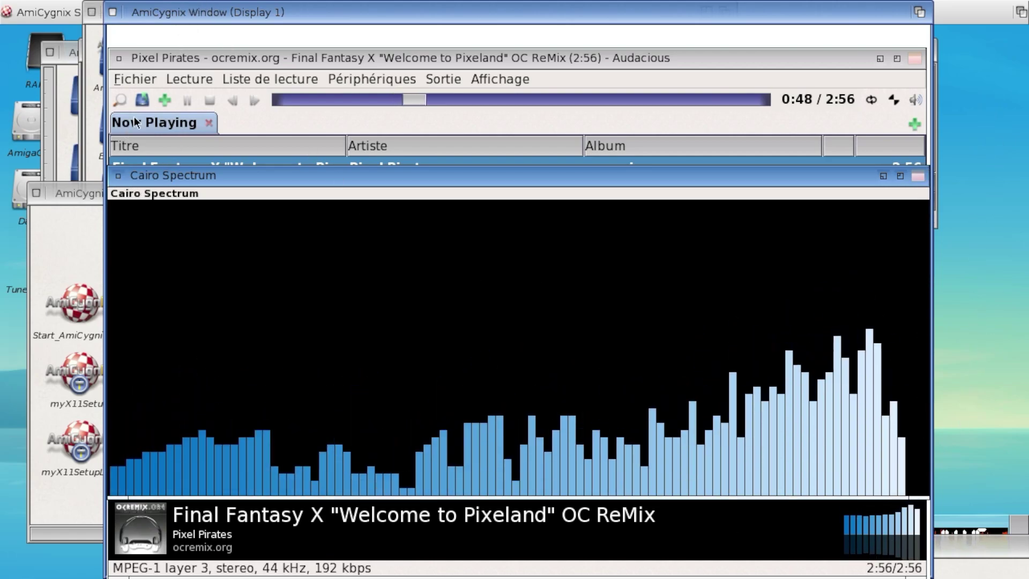
- Look through the available and selected playlist columns, and cancel without changing them
{"action": "left_click", "coordinate": [509, 80]}
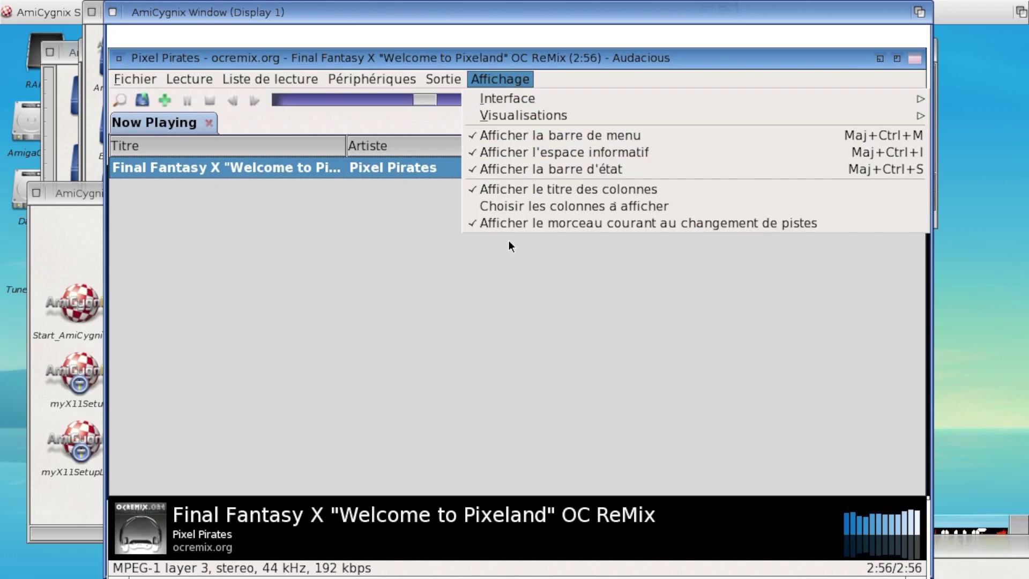
{"action": "left_click", "coordinate": [528, 204]}
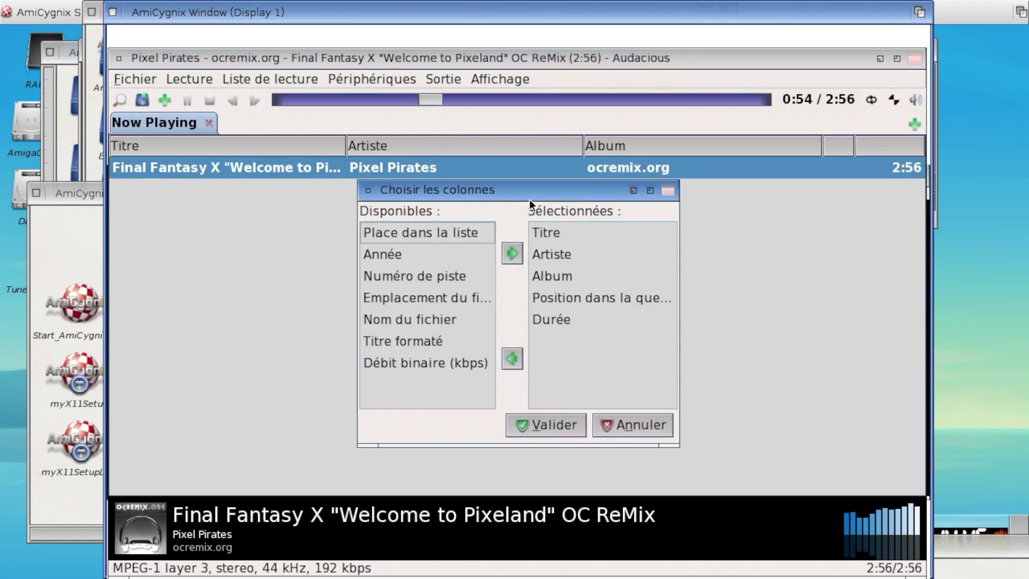
{"action": "left_click", "coordinate": [643, 424]}
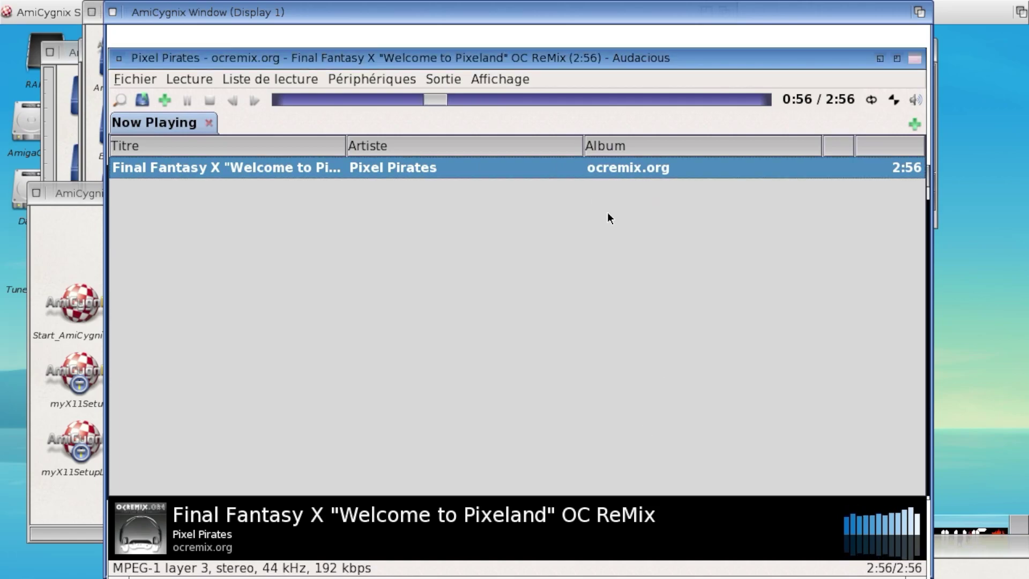
- Move the Audacious player down to the lower edge and the Cairo Spectrum window up to the upper edge of the AmiCygnix window
{"action": "left_click_drag", "start_coordinate": [821, 53], "coordinate": [785, 498]}
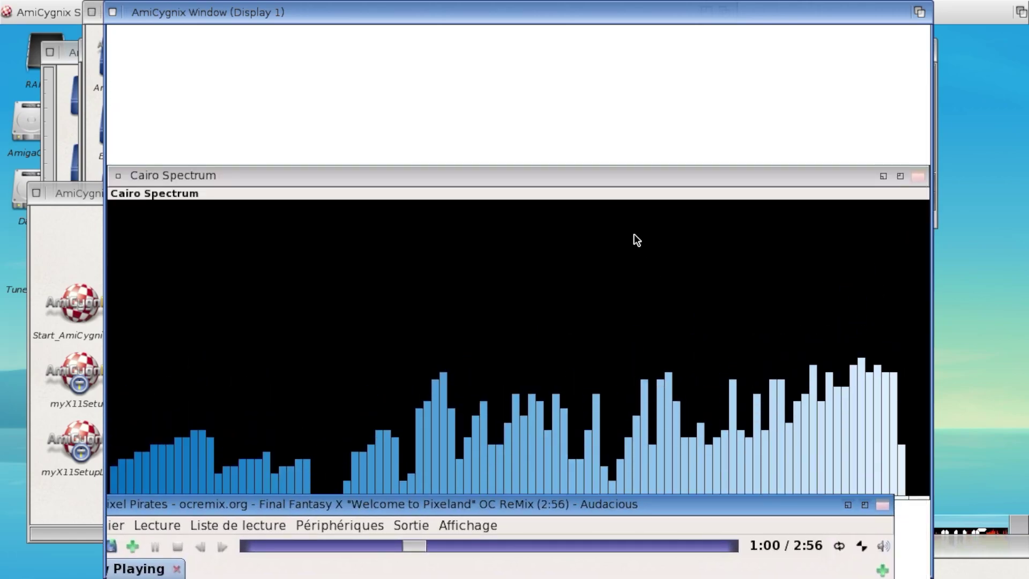
{"action": "left_click_drag", "start_coordinate": [606, 172], "coordinate": [620, 24]}
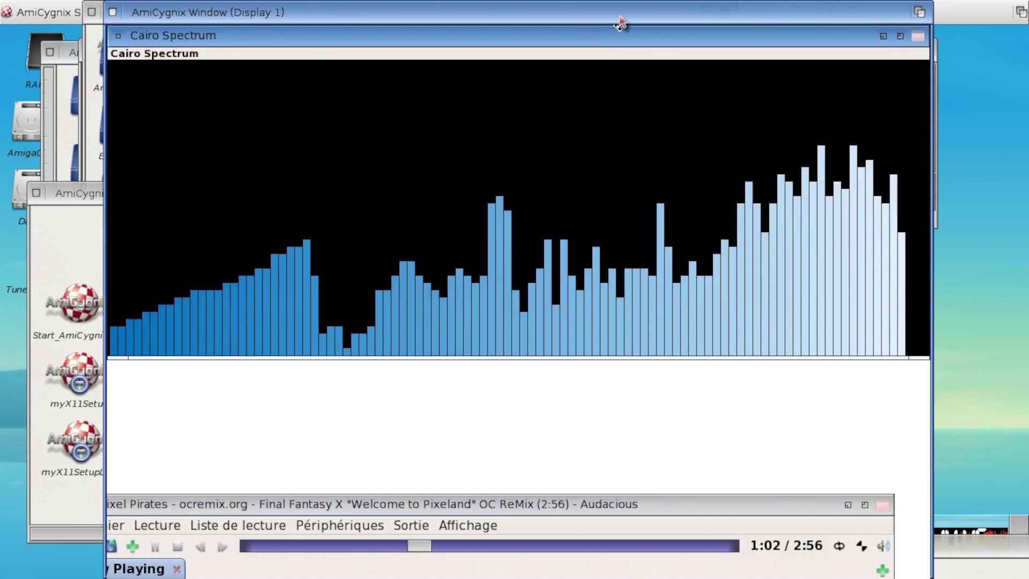
- Move the Audacious player up so it sits directly beneath the Cairo Spectrum window
{"action": "left_click_drag", "start_coordinate": [645, 513], "coordinate": [671, 375]}
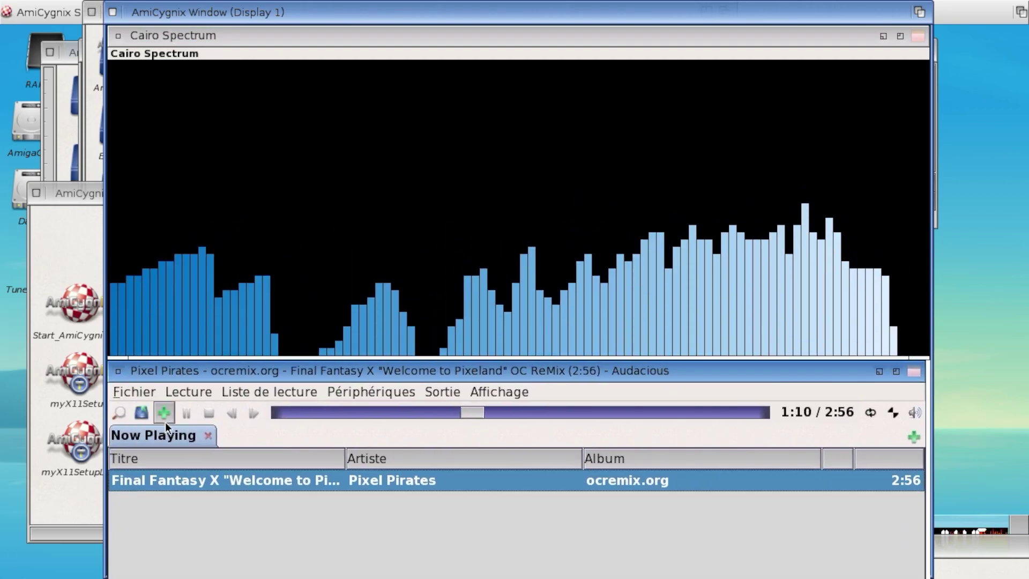
- Open the Audacious preferences and look through the audio, network and playlist settings, including the available title formats
{"action": "left_click", "coordinate": [144, 393]}
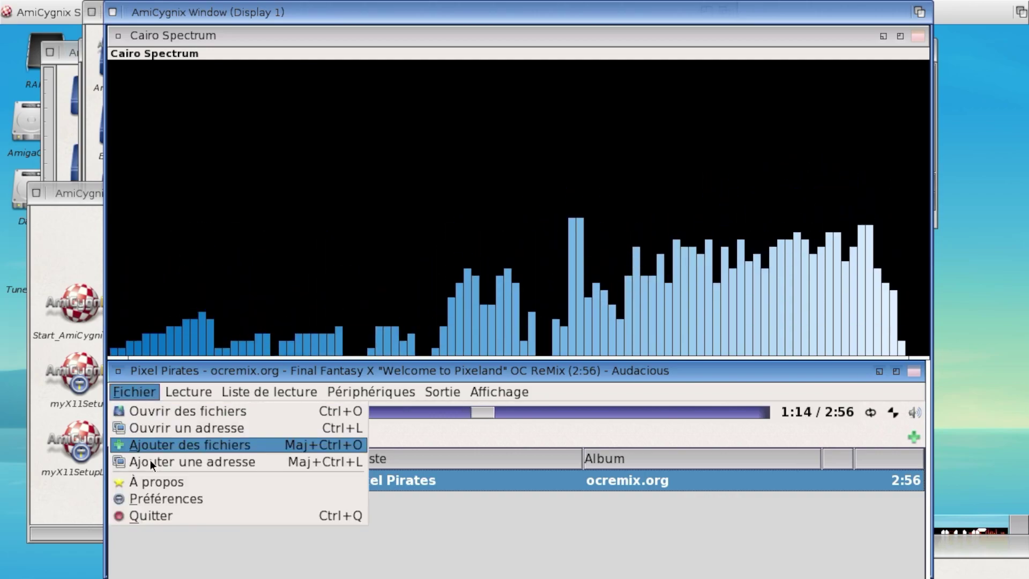
{"action": "left_click", "coordinate": [165, 498]}
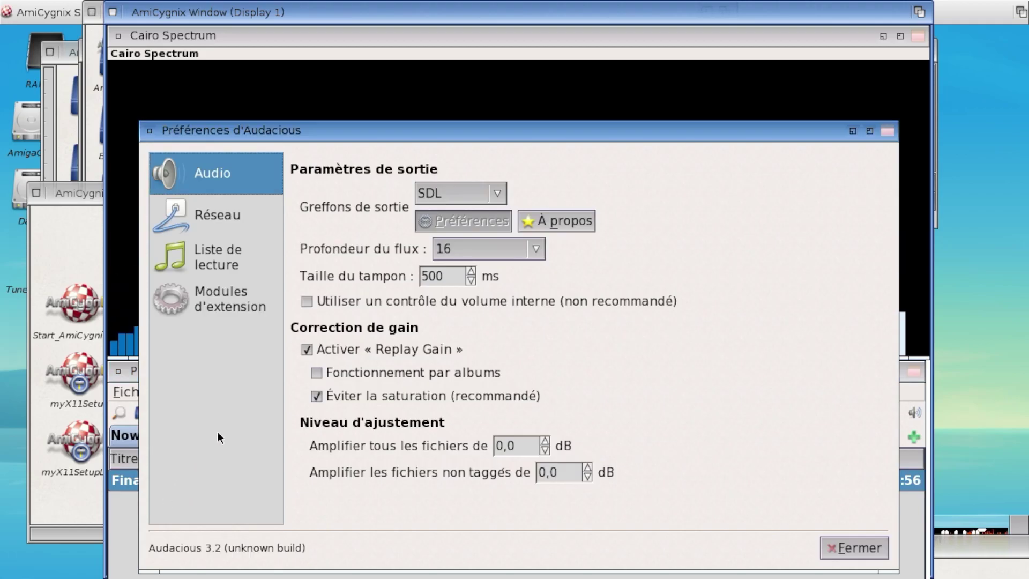
{"action": "left_click", "coordinate": [245, 210]}
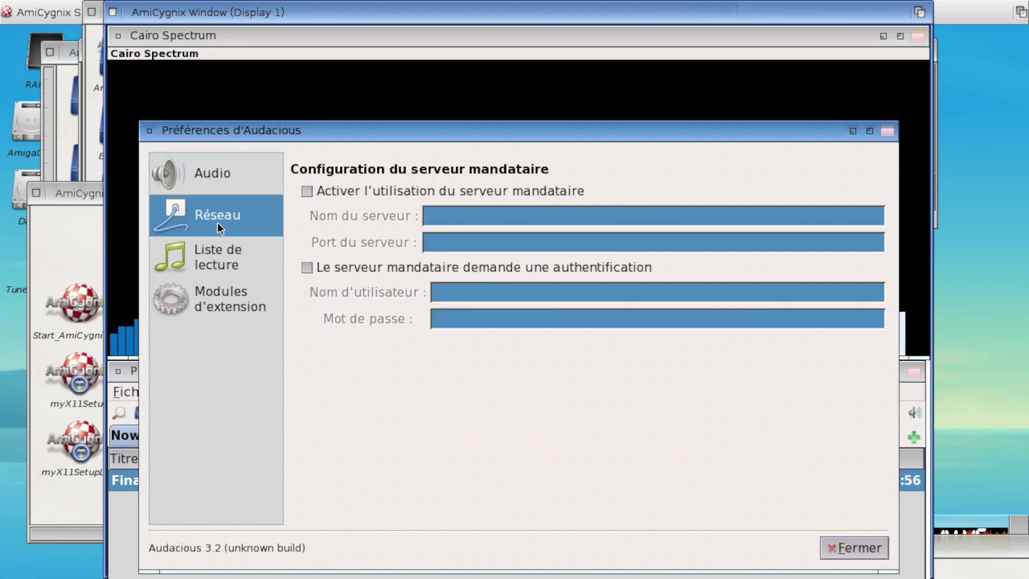
{"action": "left_click", "coordinate": [213, 251]}
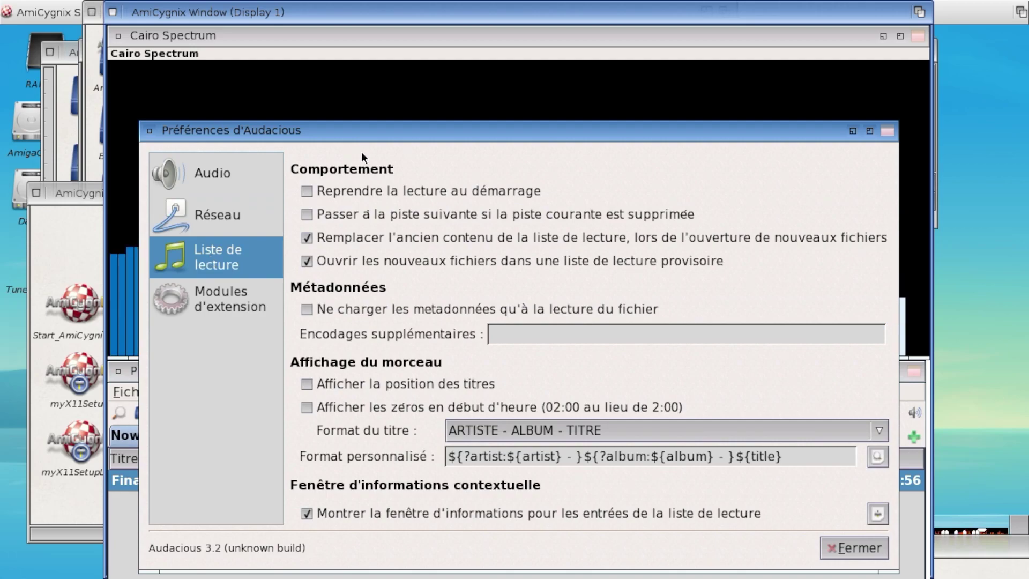
{"action": "left_click_drag", "start_coordinate": [367, 126], "coordinate": [361, 41]}
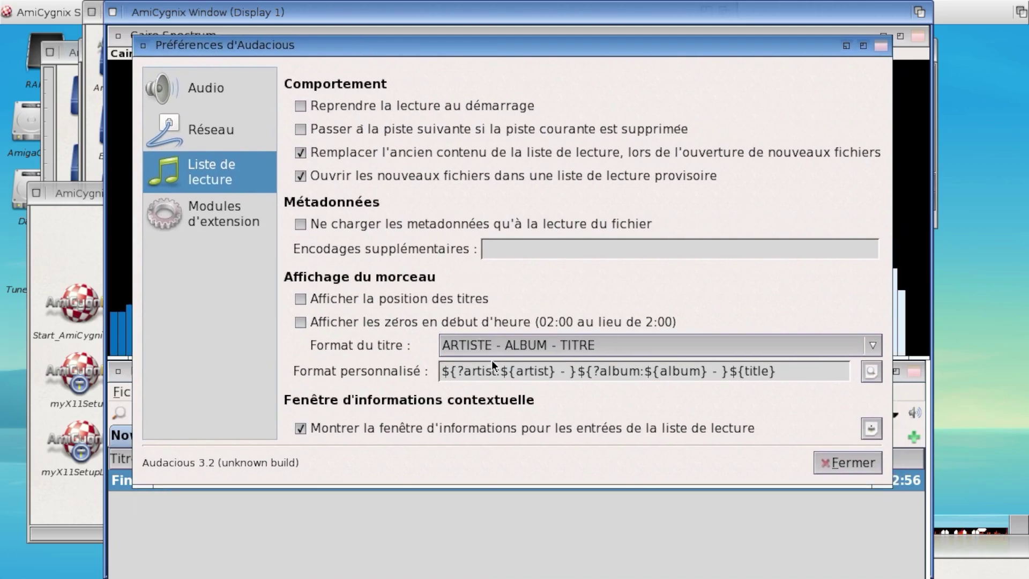
{"action": "left_click", "coordinate": [491, 345]}
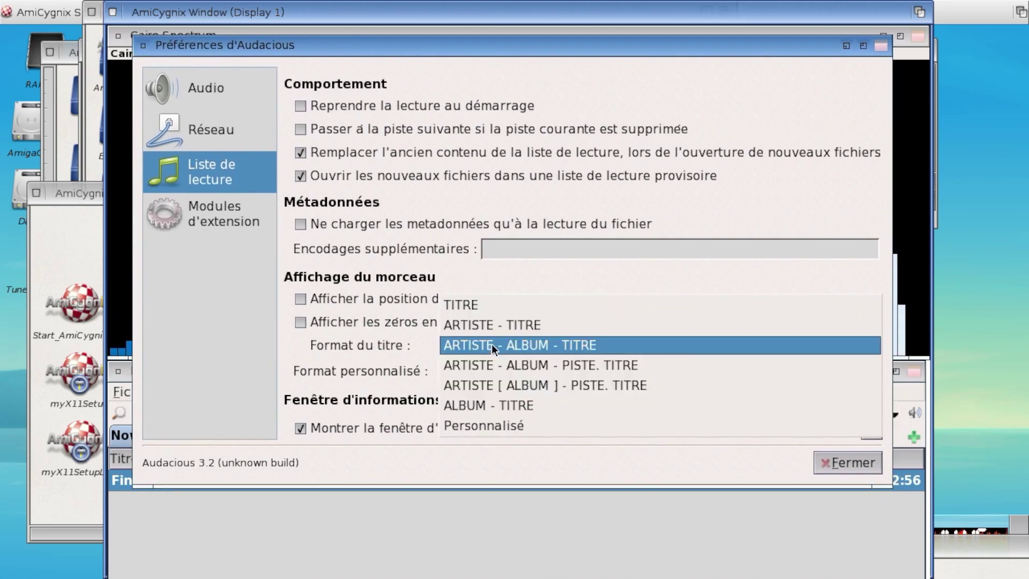
{"action": "left_click", "coordinate": [364, 343]}
- Look through the file access, playlist, audio input and audio effect plugins in the preferences
{"action": "left_click", "coordinate": [236, 213]}
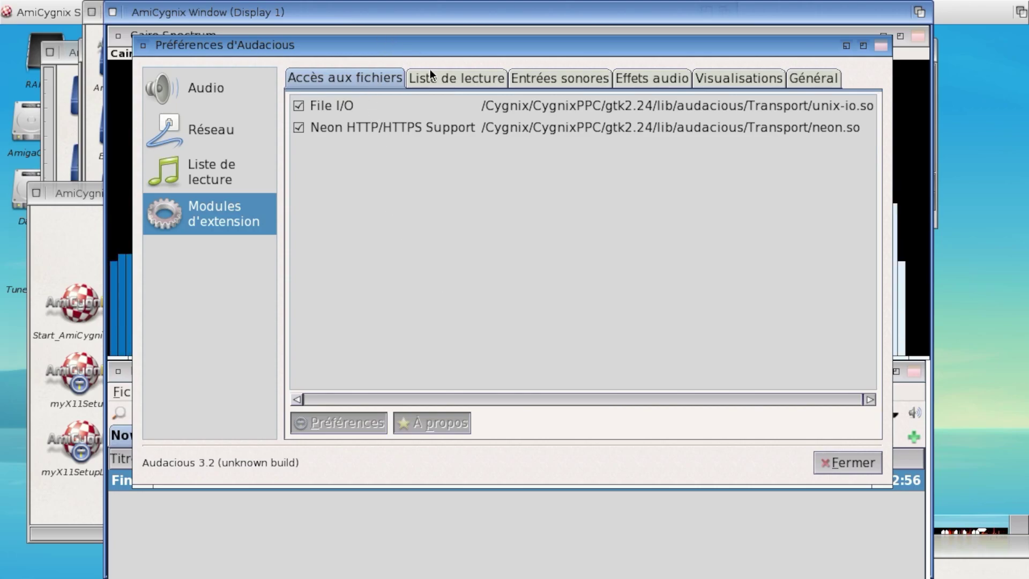
{"action": "left_click", "coordinate": [454, 72]}
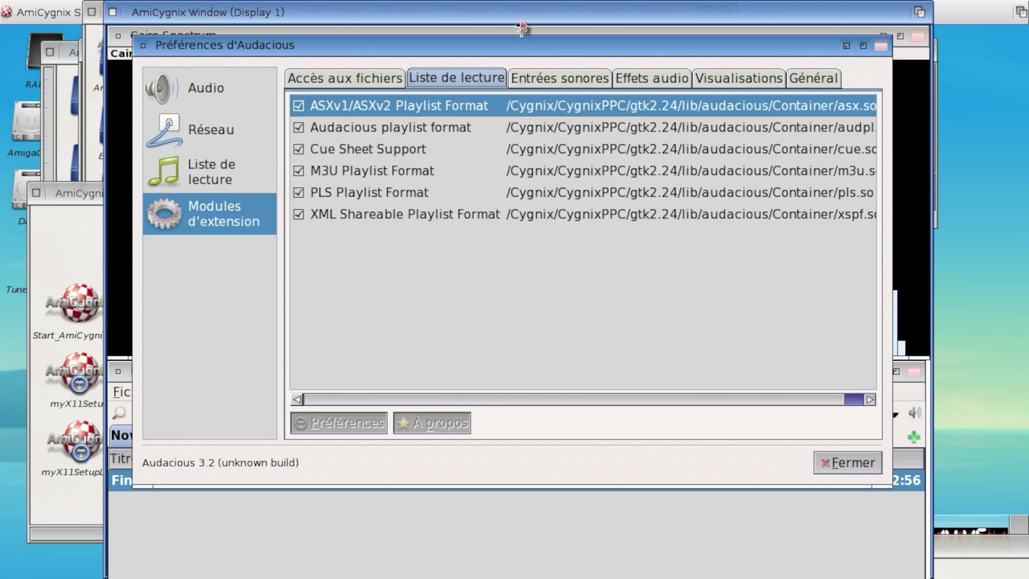
{"action": "left_click", "coordinate": [578, 80]}
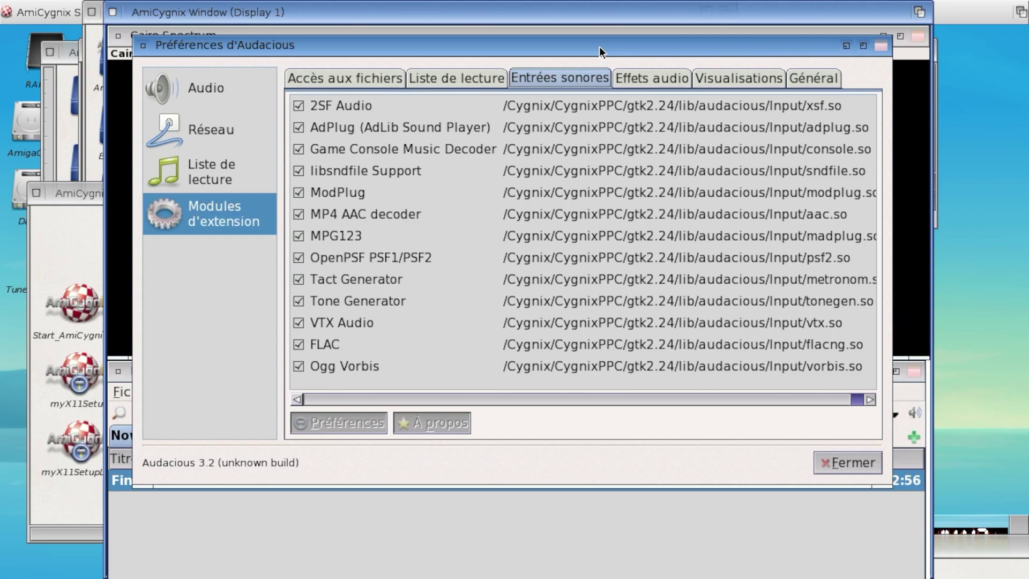
{"action": "left_click", "coordinate": [660, 78]}
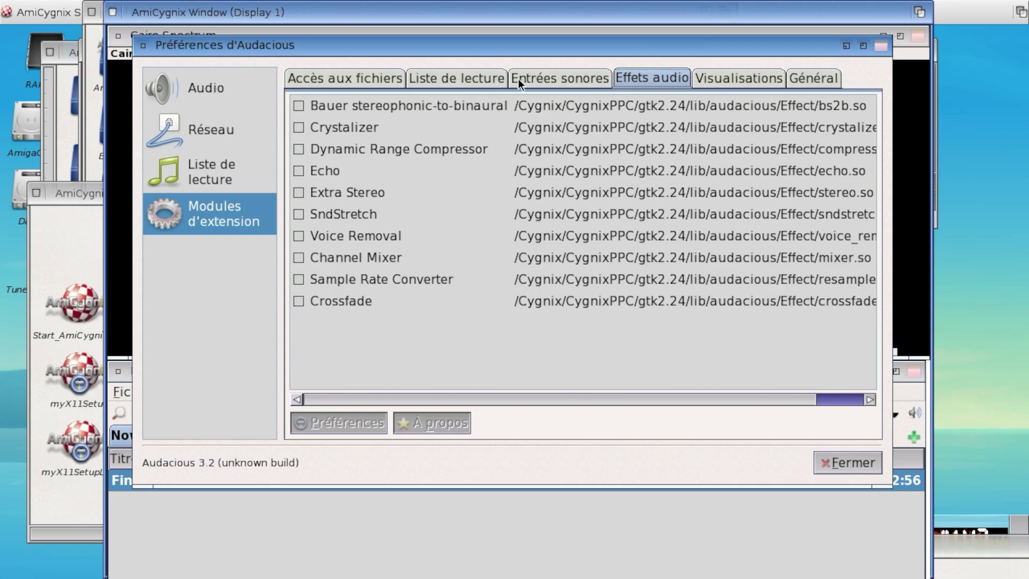
- Try the Crystalizer, Bauer stereophonic-to-binaural, Echo, Extra Stereo and Dynamic Range Compressor effects one at a time, turning each off again
{"action": "left_click", "coordinate": [300, 127]}
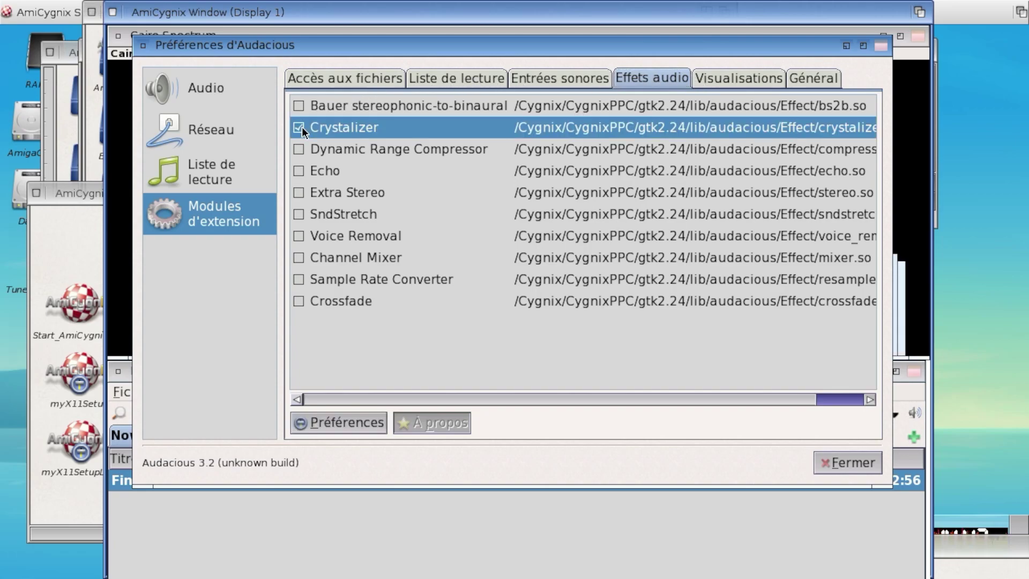
{"action": "left_click", "coordinate": [299, 128]}
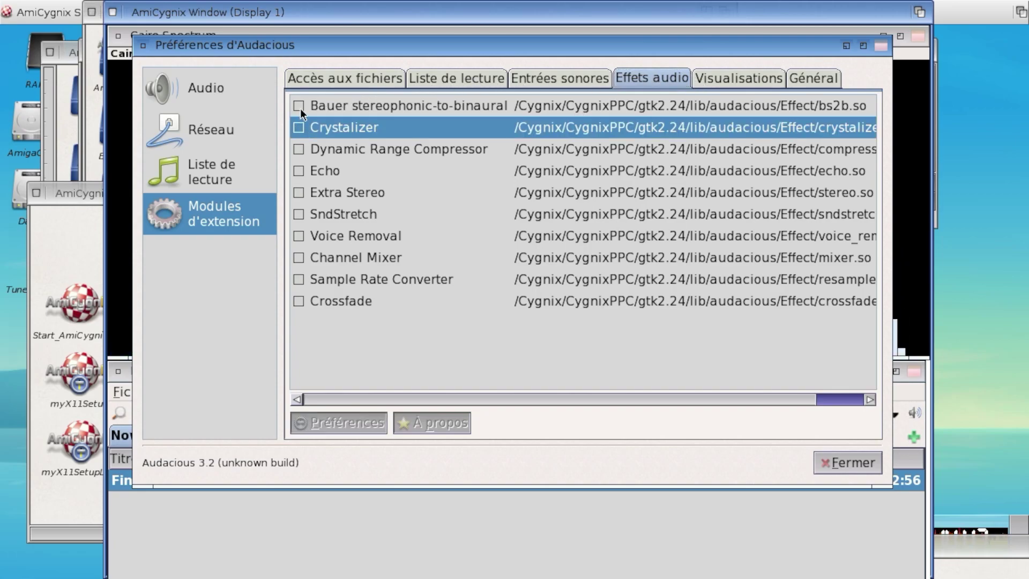
{"action": "left_click", "coordinate": [299, 105]}
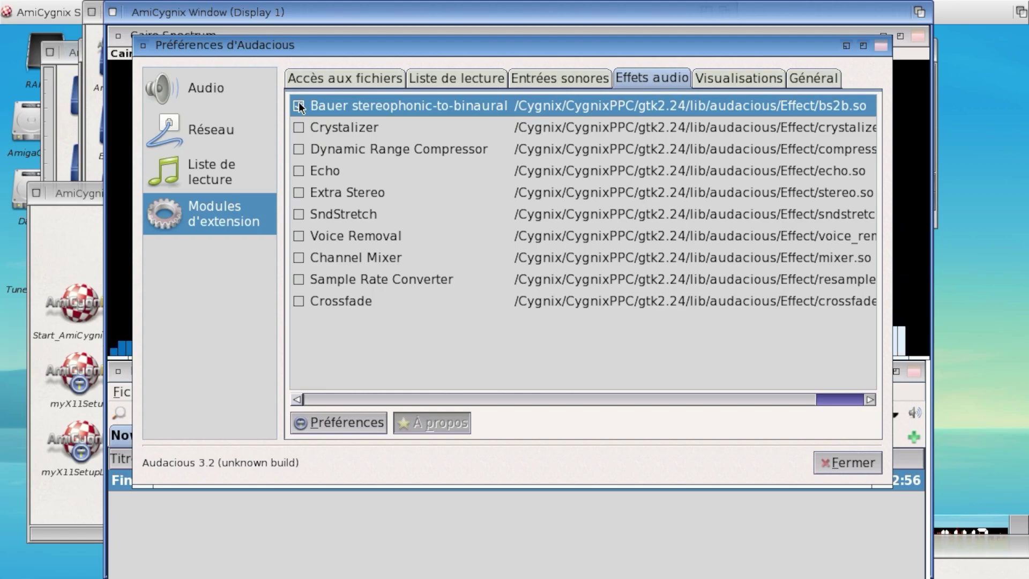
{"action": "left_click", "coordinate": [298, 104]}
{"action": "left_click", "coordinate": [296, 170]}
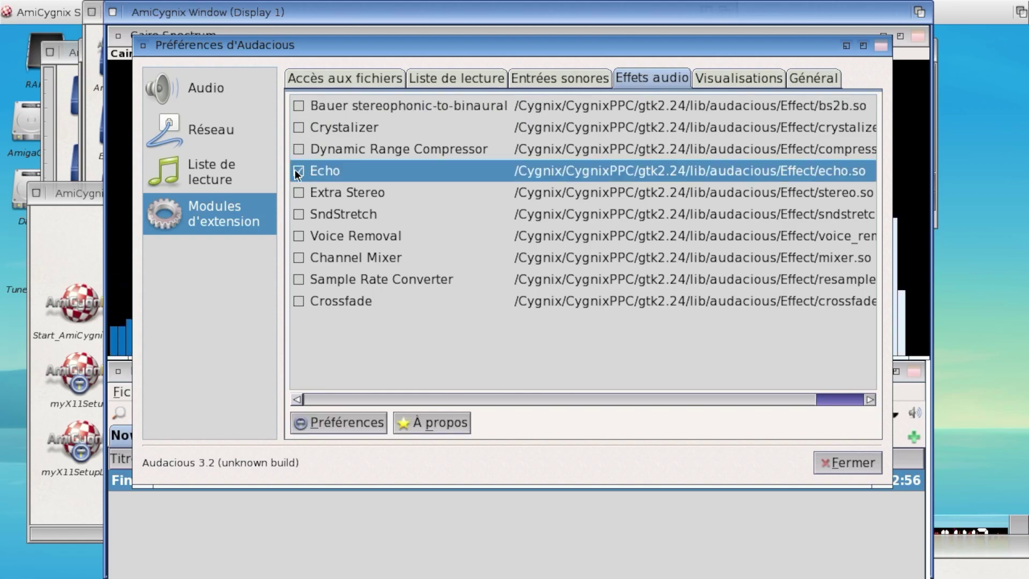
{"action": "left_click", "coordinate": [295, 170]}
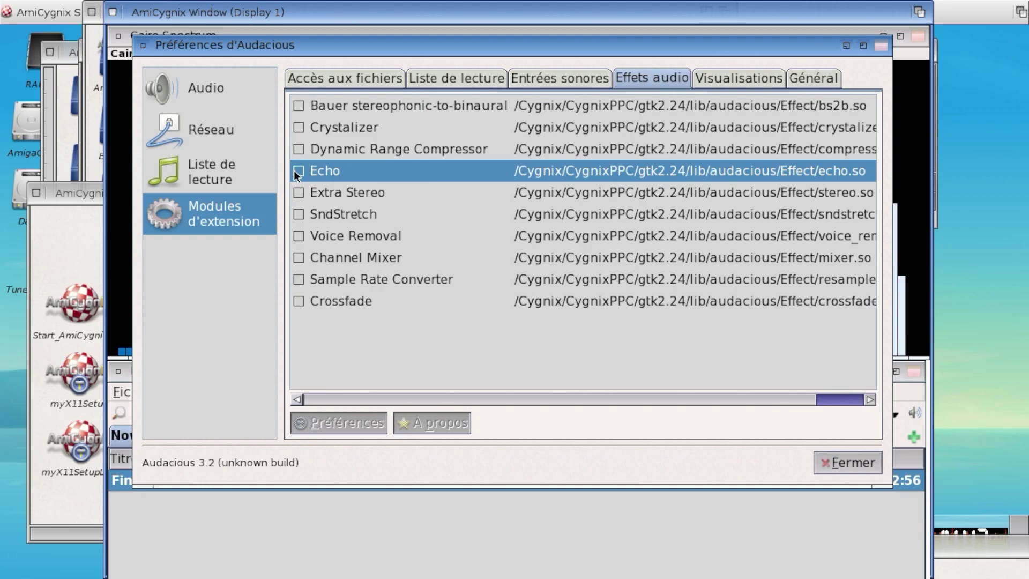
{"action": "left_click", "coordinate": [298, 191]}
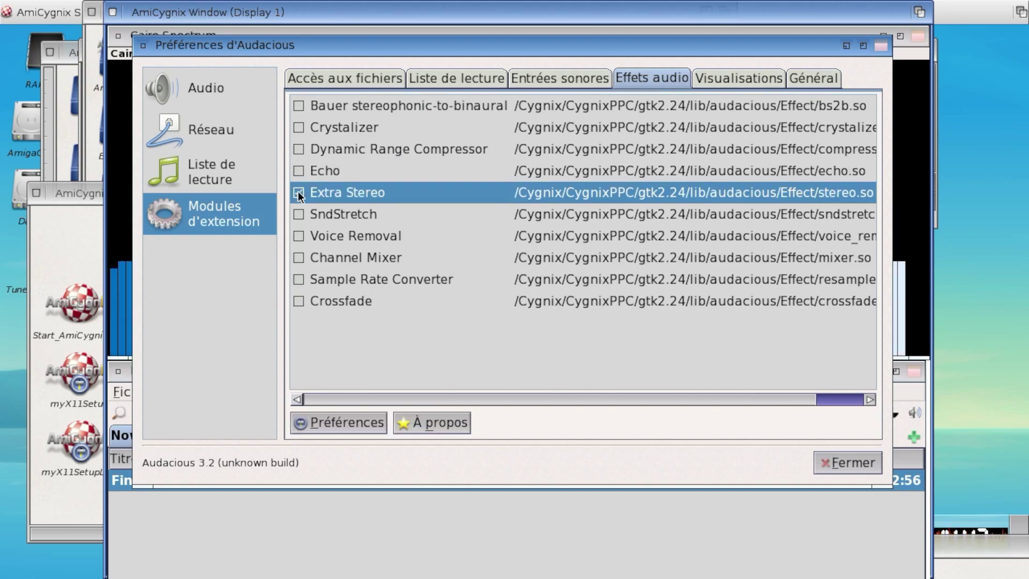
{"action": "left_click", "coordinate": [297, 191]}
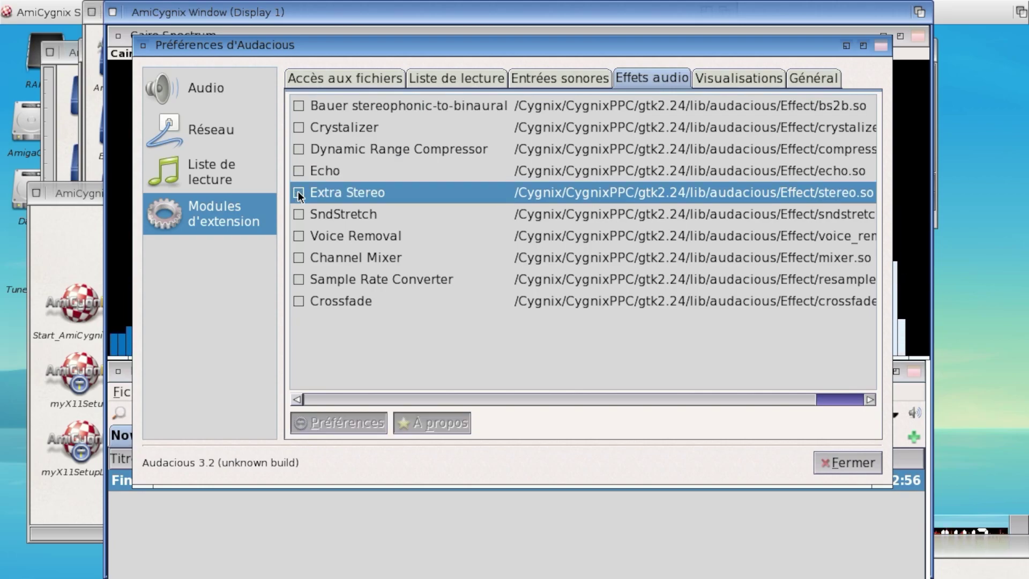
{"action": "left_click", "coordinate": [298, 150]}
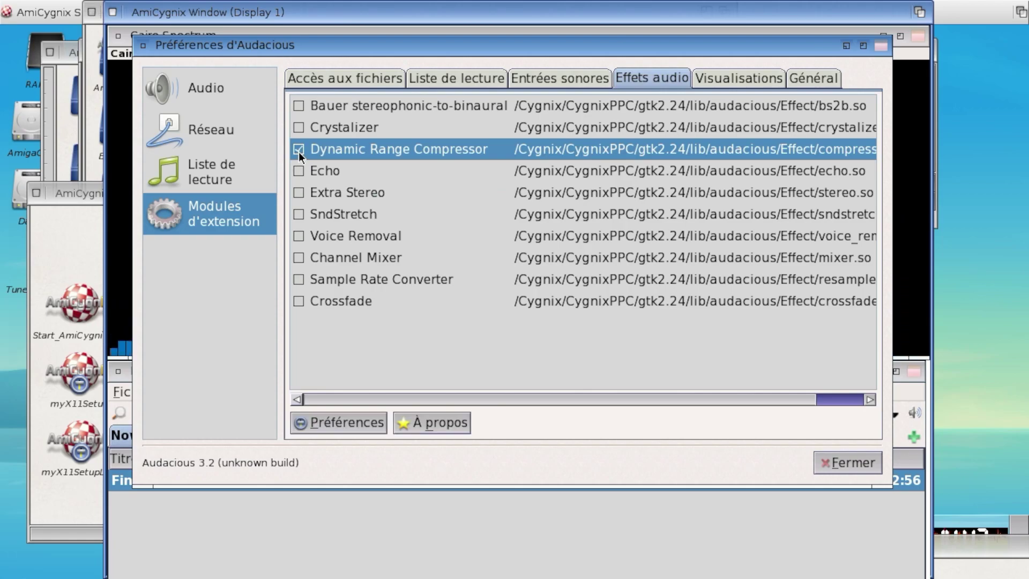
{"action": "left_click", "coordinate": [298, 151]}
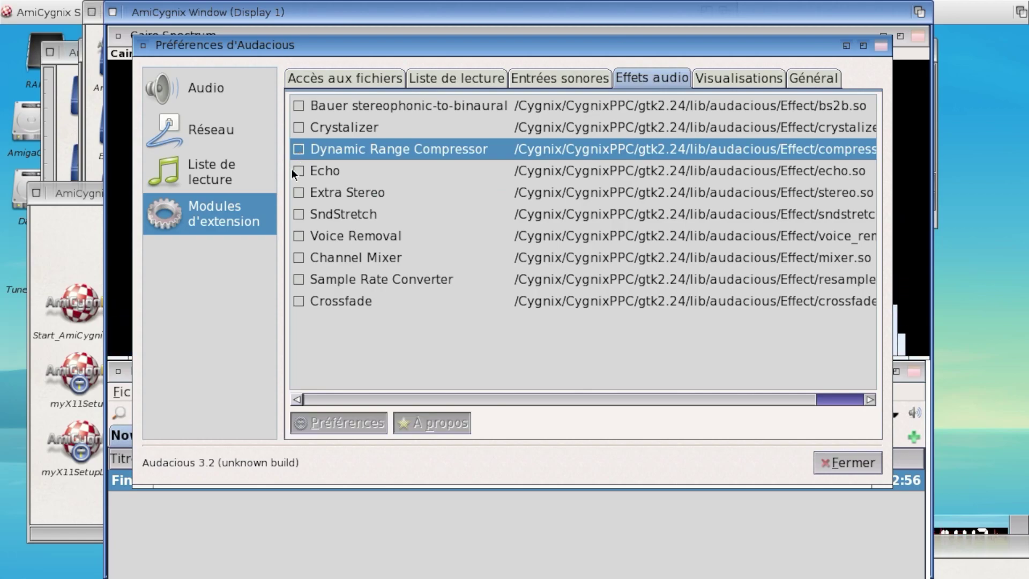
- Try the SndStretch, Voice Removal, Channel Mixer, Sample Rate Converter and Crossfade effects one at a time, turning each off again
{"action": "left_click", "coordinate": [299, 214]}
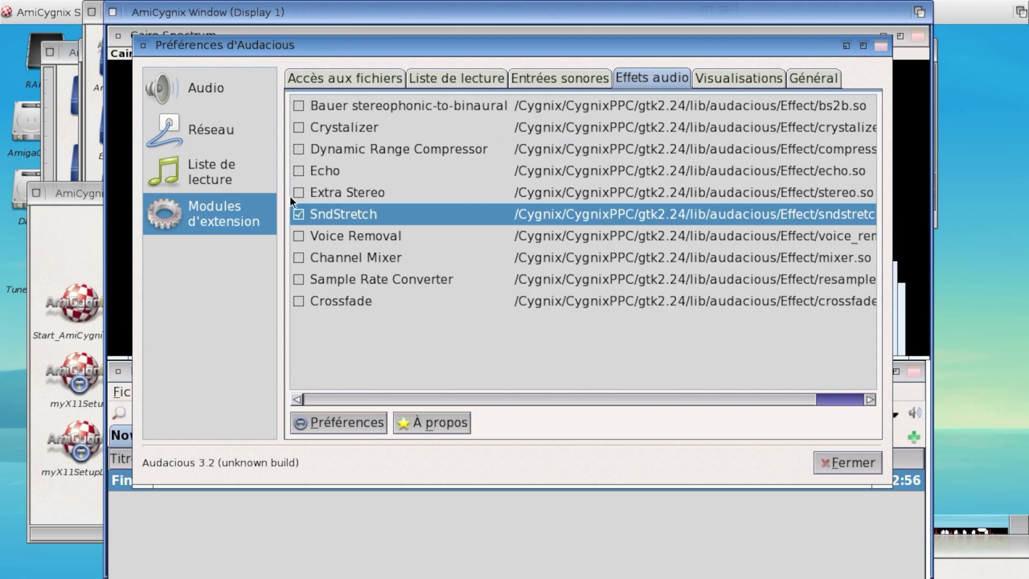
{"action": "left_click", "coordinate": [298, 215]}
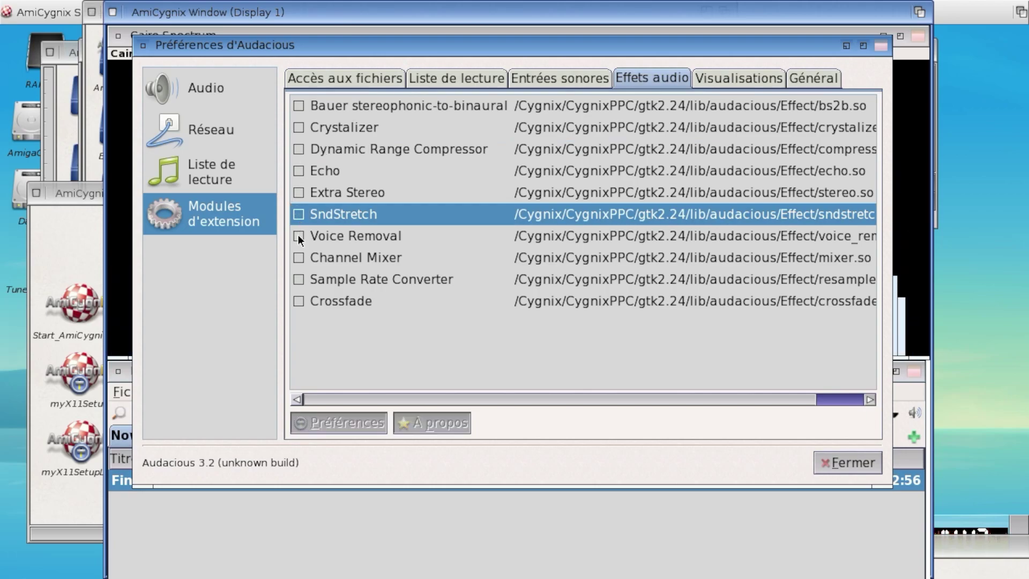
{"action": "left_click", "coordinate": [298, 235]}
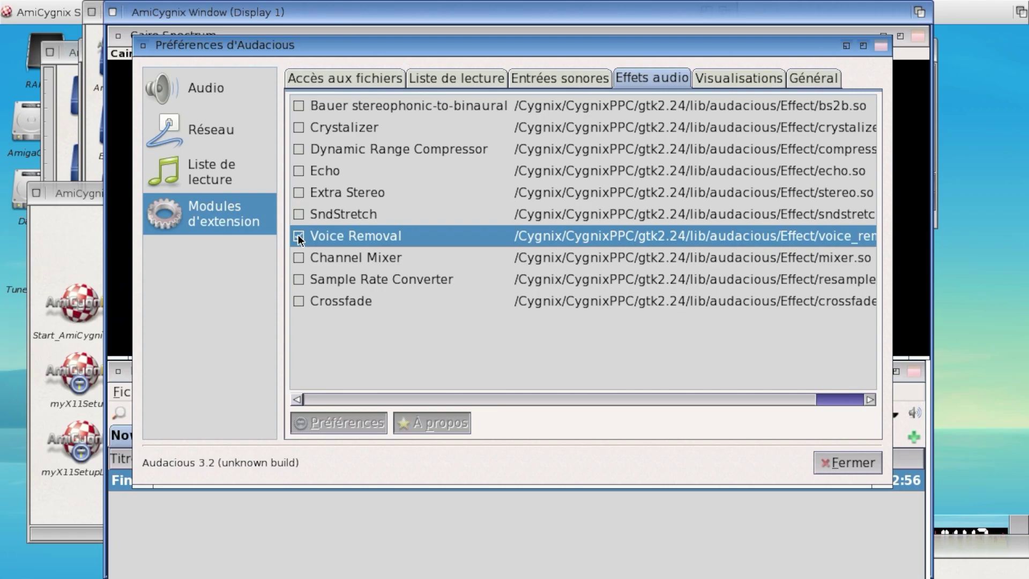
{"action": "left_click", "coordinate": [298, 255]}
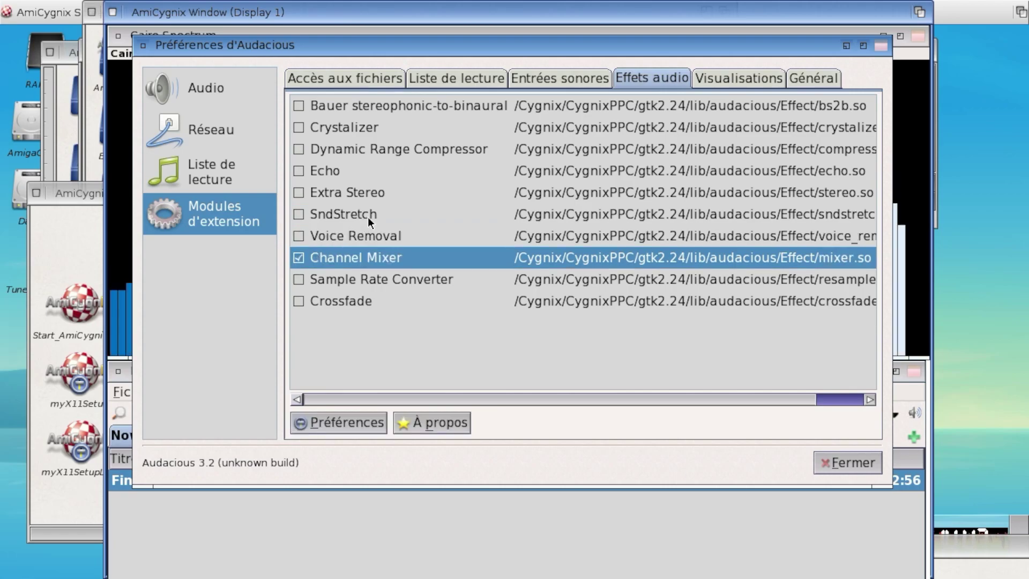
{"action": "left_click", "coordinate": [298, 258]}
{"action": "left_click", "coordinate": [295, 284]}
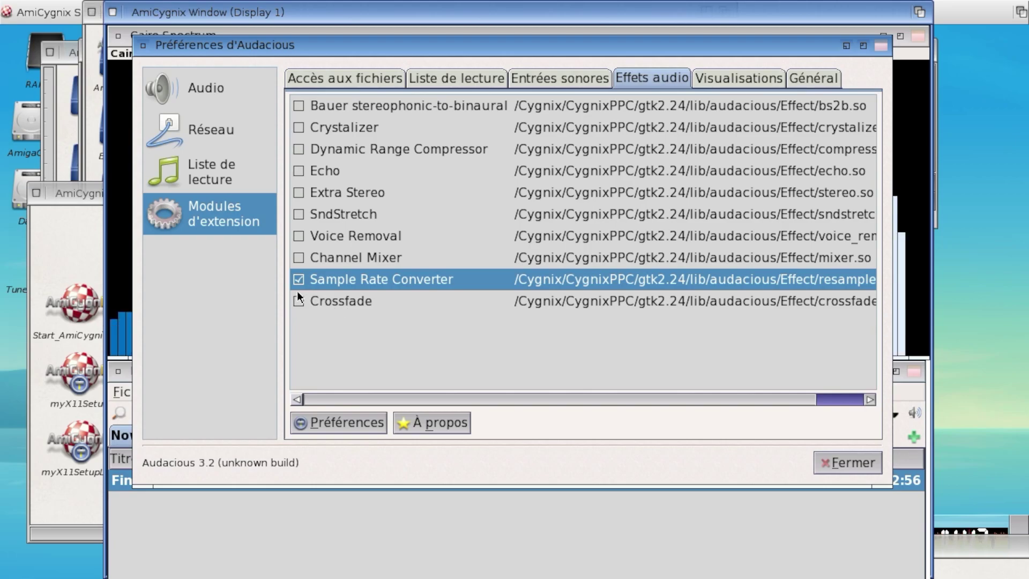
{"action": "left_click", "coordinate": [300, 285]}
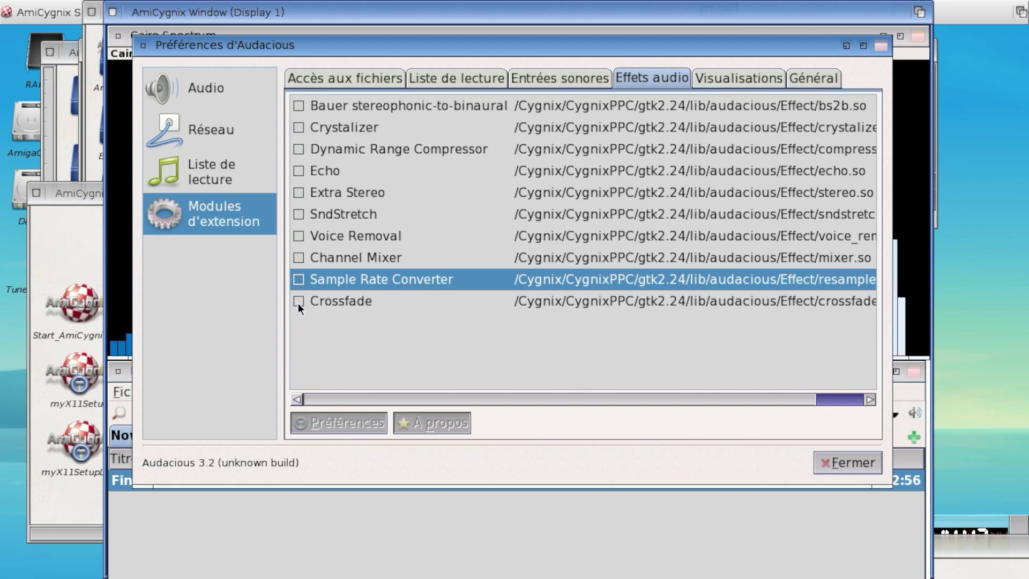
{"action": "left_click", "coordinate": [298, 302]}
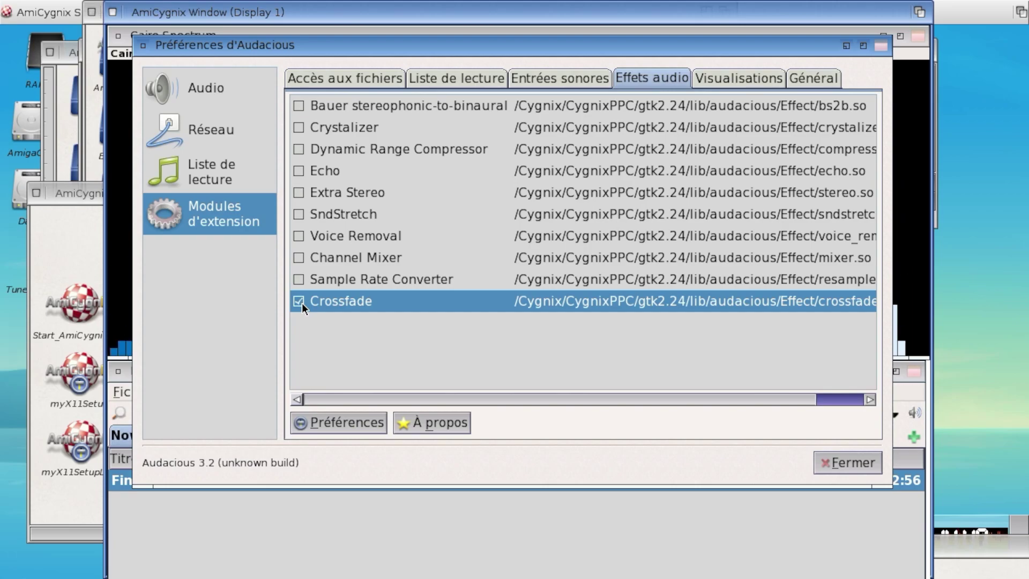
{"action": "left_click", "coordinate": [300, 298]}
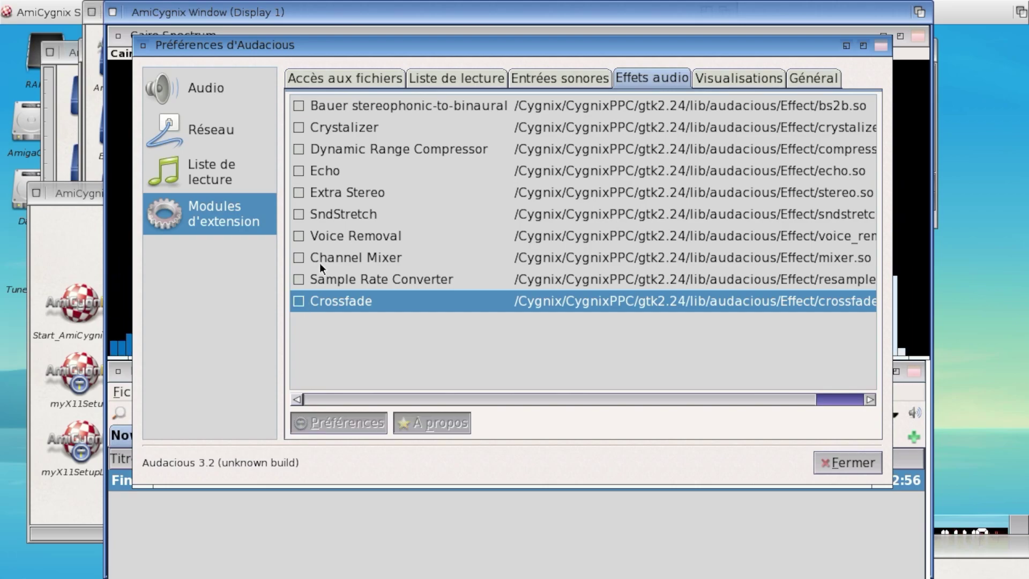
- Try the Dynamic Range Compressor together with the Crystalizer, then turn both effects off again
{"action": "left_click", "coordinate": [298, 148]}
{"action": "left_click", "coordinate": [300, 126]}
{"action": "left_click", "coordinate": [297, 149]}
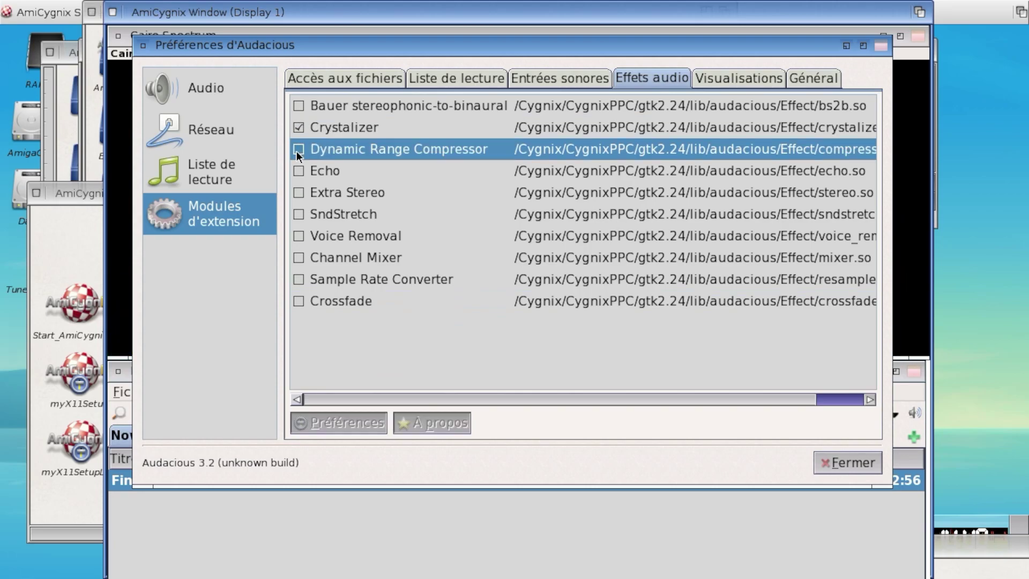
{"action": "left_click", "coordinate": [831, 464]}
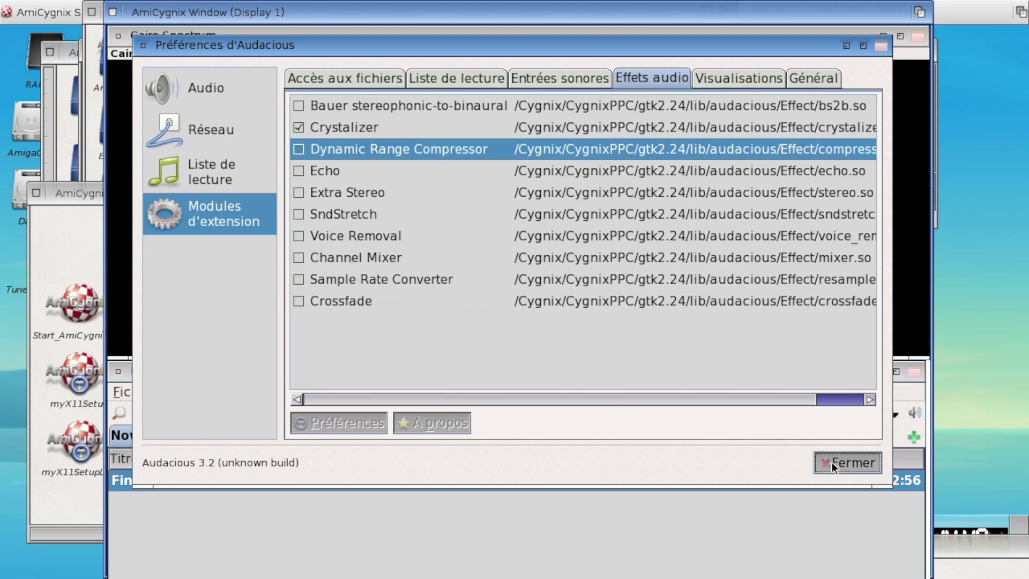
{"action": "left_click", "coordinate": [320, 131]}
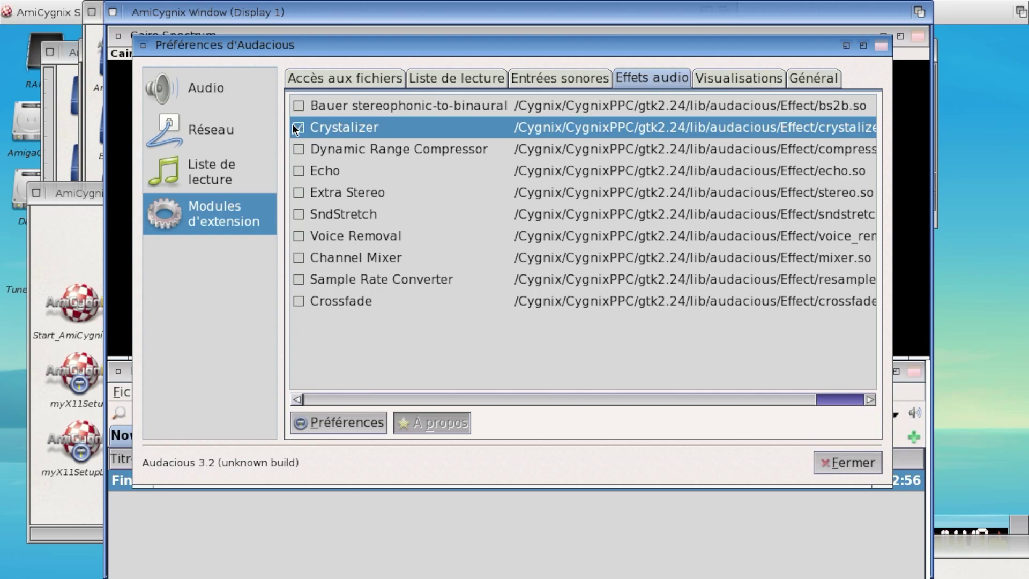
{"action": "left_click", "coordinate": [298, 127]}
- Return to the audio settings and close the Audacious preferences
{"action": "left_click", "coordinate": [235, 100]}
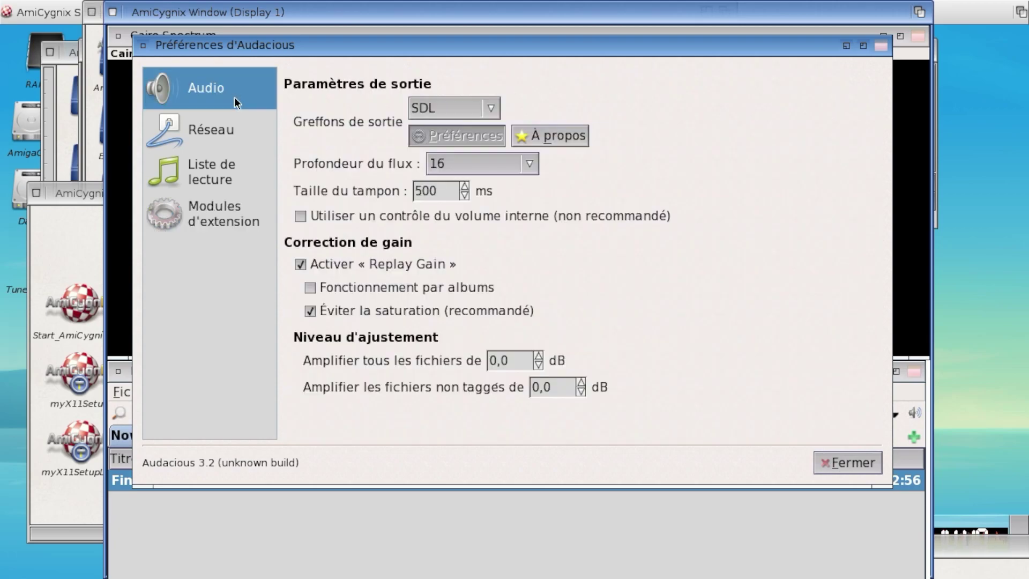
{"action": "left_click", "coordinate": [844, 464]}
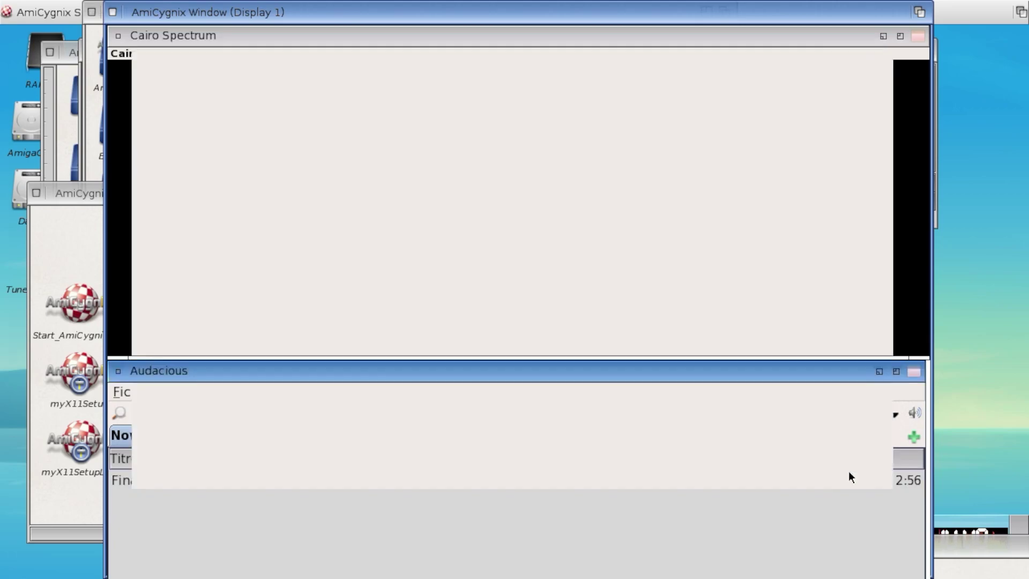
- Open and play the Legend of Zelda: Skyward Sword "The Beginning" OC ReMix track
{"action": "left_click", "coordinate": [142, 402]}
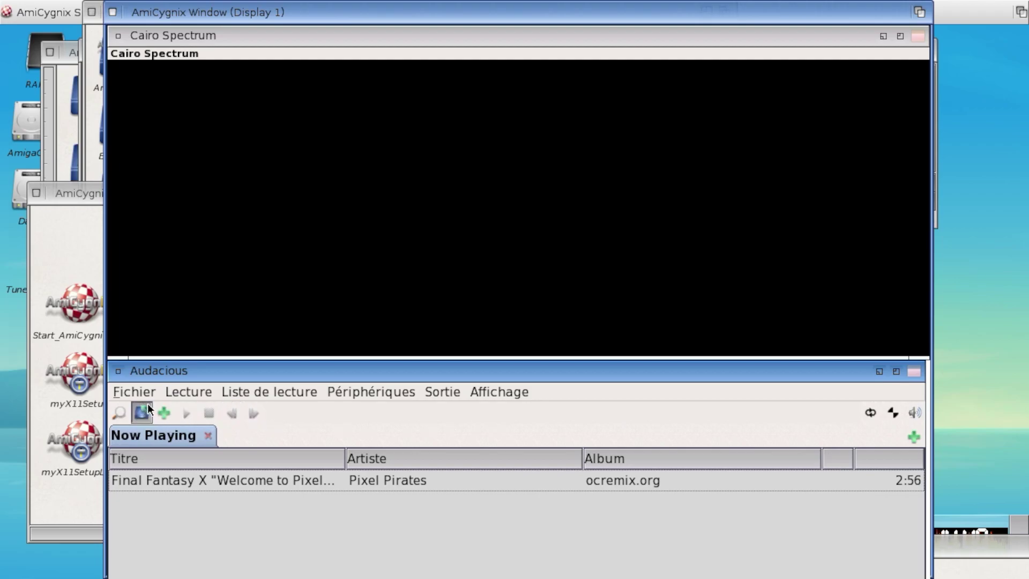
{"action": "double_click", "coordinate": [445, 332]}
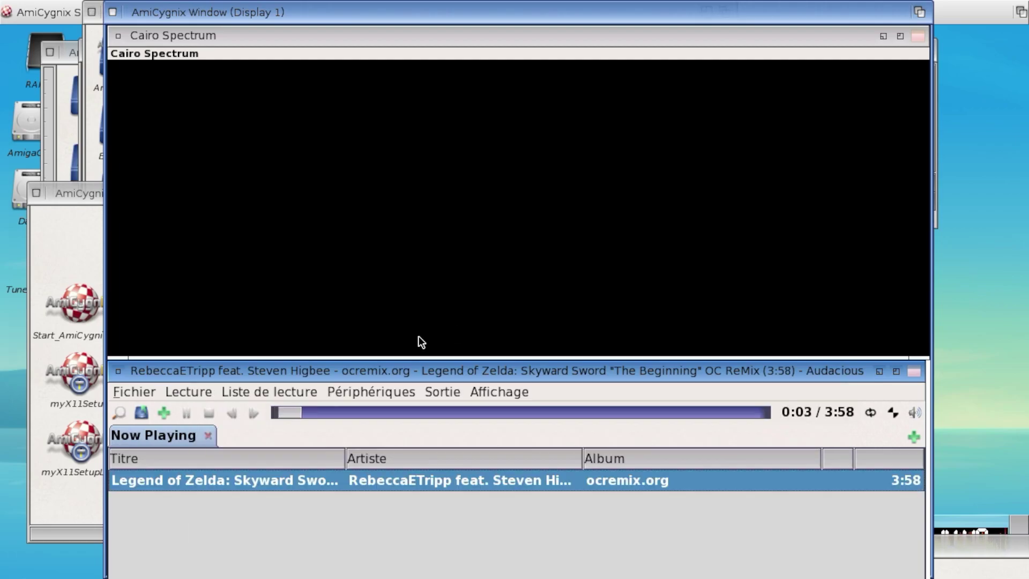
- Move the Audacious window up, make the Cairo Spectrum window narrower and taller, and move it down to uncover the player
{"action": "left_click_drag", "start_coordinate": [477, 370], "coordinate": [455, 56]}
{"action": "left_click", "coordinate": [927, 338]}
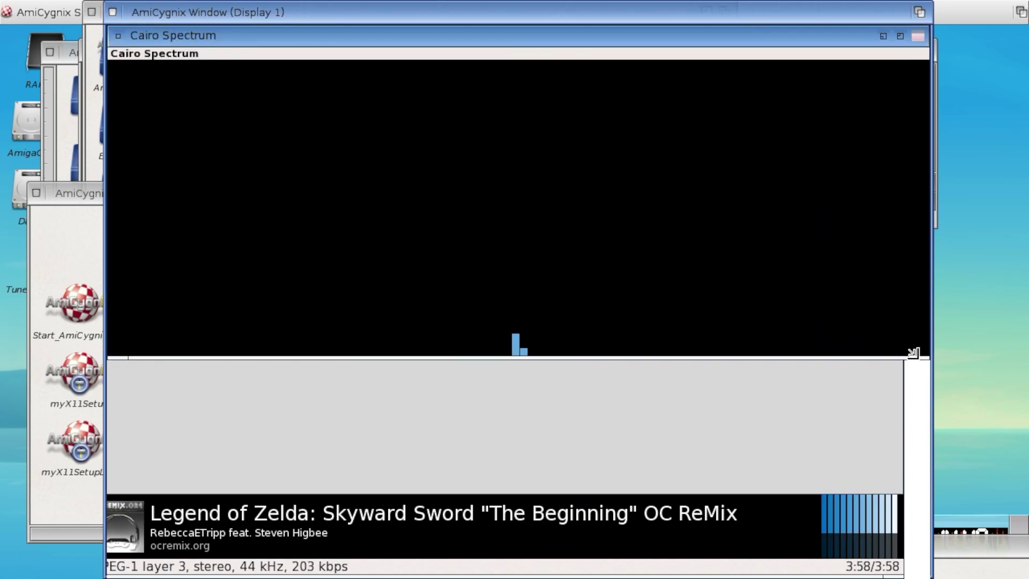
{"action": "left_click_drag", "start_coordinate": [913, 352], "coordinate": [868, 408]}
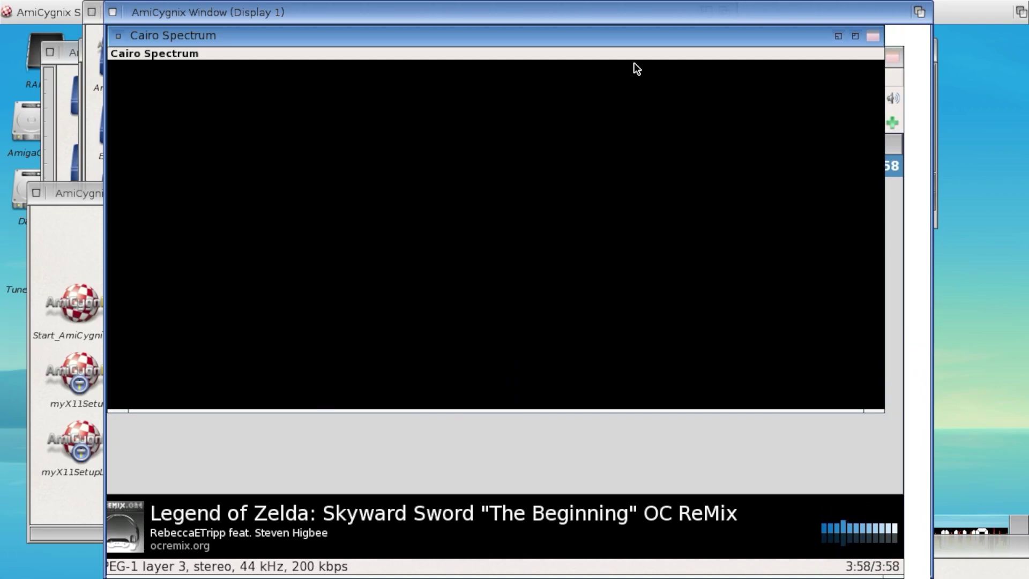
{"action": "left_click_drag", "start_coordinate": [624, 34], "coordinate": [719, 386]}
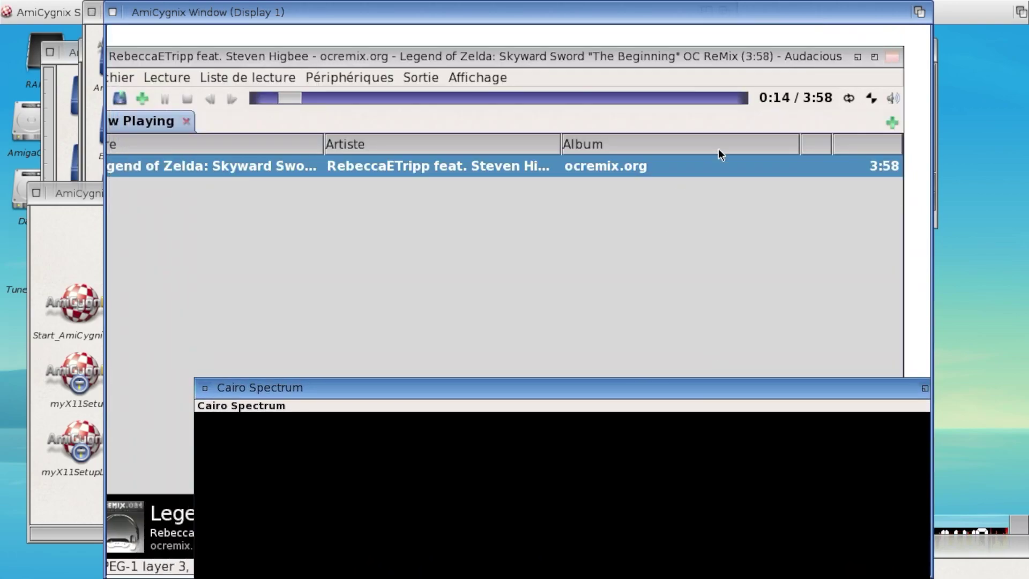
- Turn on shuffle and repeat playback, then show and dismiss the volume slider without changing the level
{"action": "left_click", "coordinate": [814, 101]}
{"action": "left_click", "coordinate": [849, 100]}
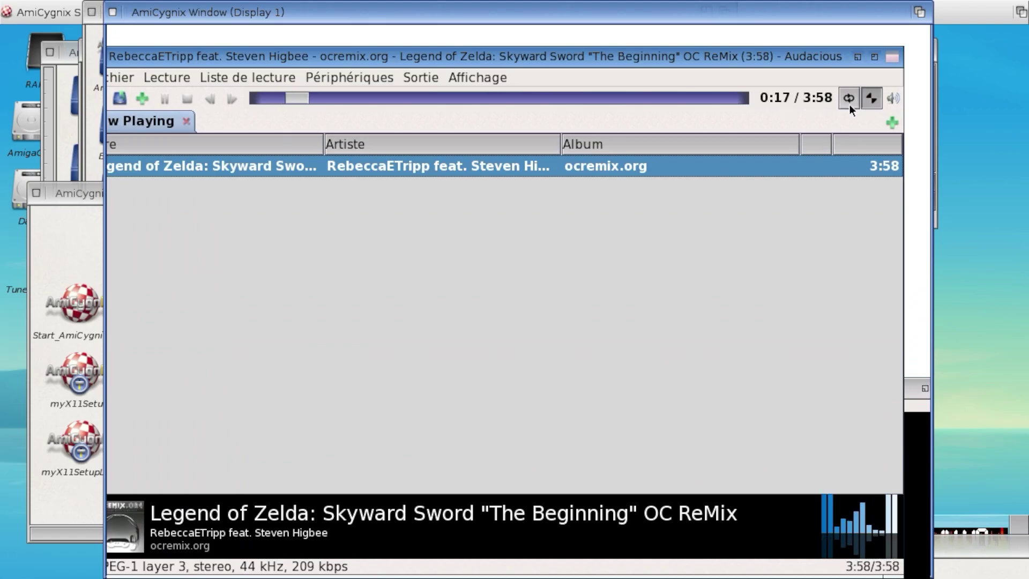
{"action": "left_click", "coordinate": [896, 102]}
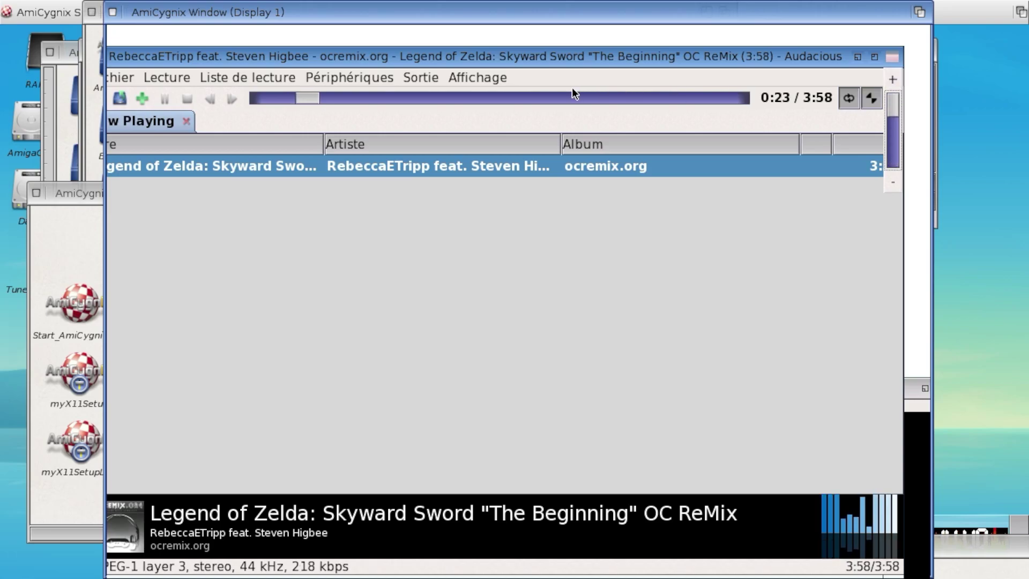
{"action": "left_click", "coordinate": [485, 83]}
{"action": "left_click", "coordinate": [484, 81]}
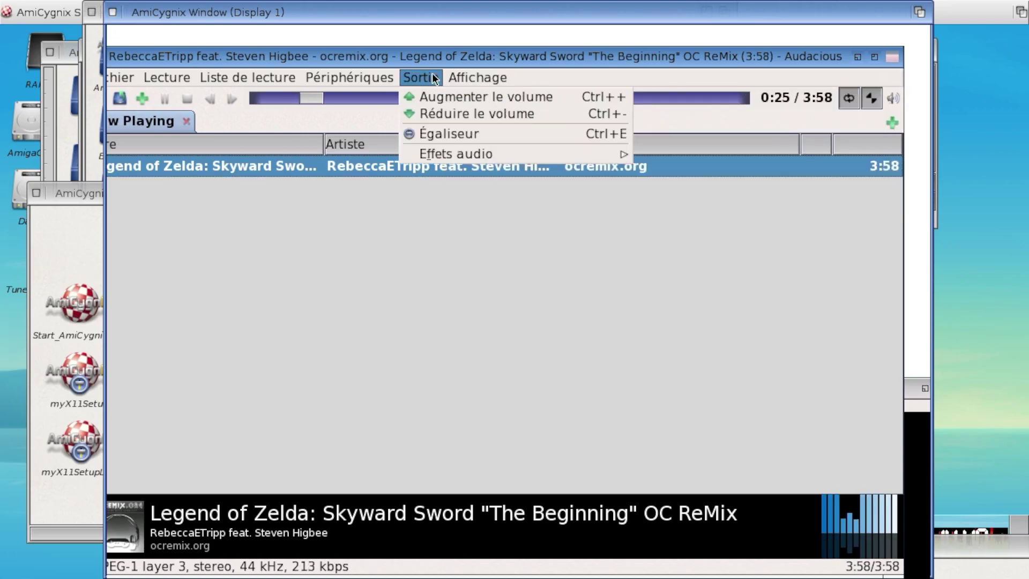
{"action": "mouse_move", "coordinate": [214, 84]}
{"action": "mouse_move", "coordinate": [109, 77]}
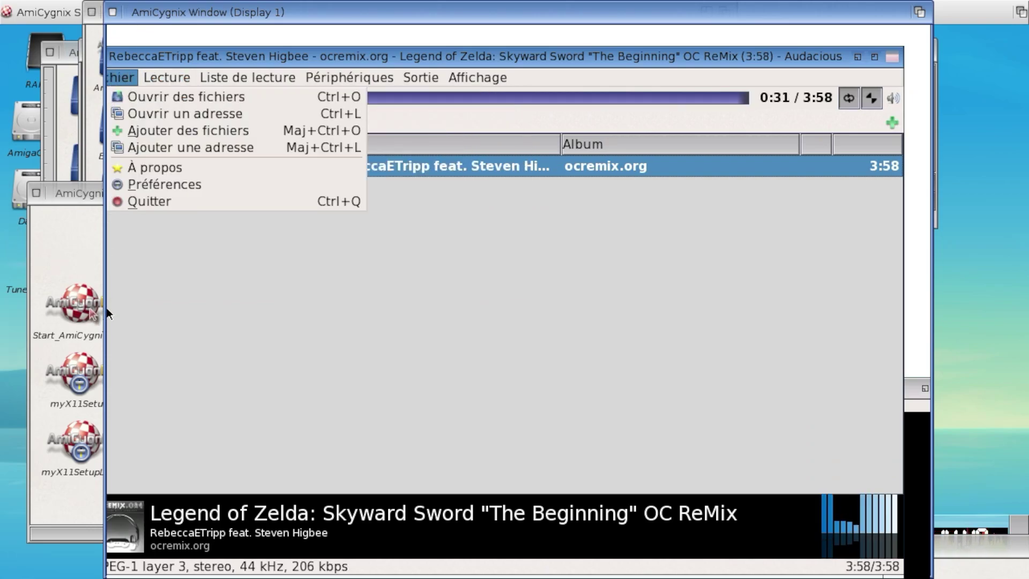
- Select the Start_AmiCygnix icon in the AmiCygnix drawer on the Workbench
{"action": "left_click", "coordinate": [74, 313]}
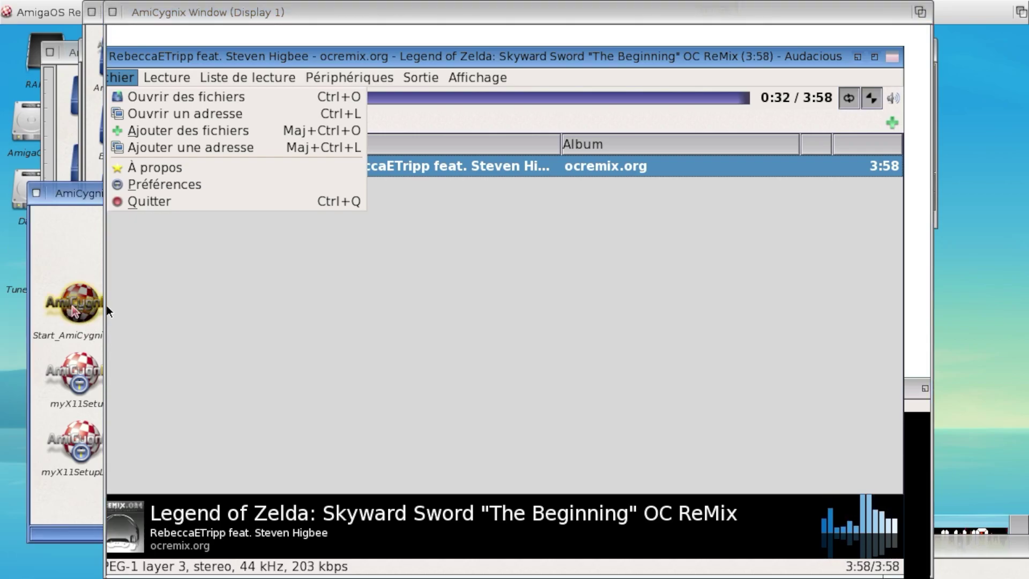